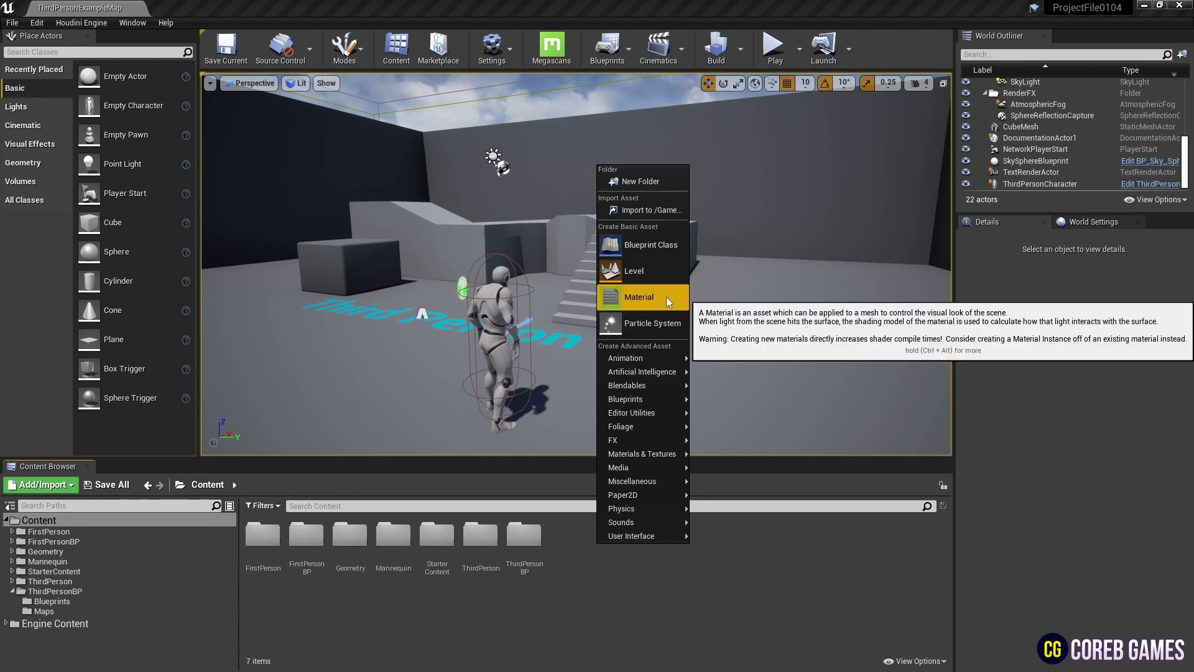
Step: Create a new material named M_Decal in the Content folder and open it in the Material Editor
click(667, 301)
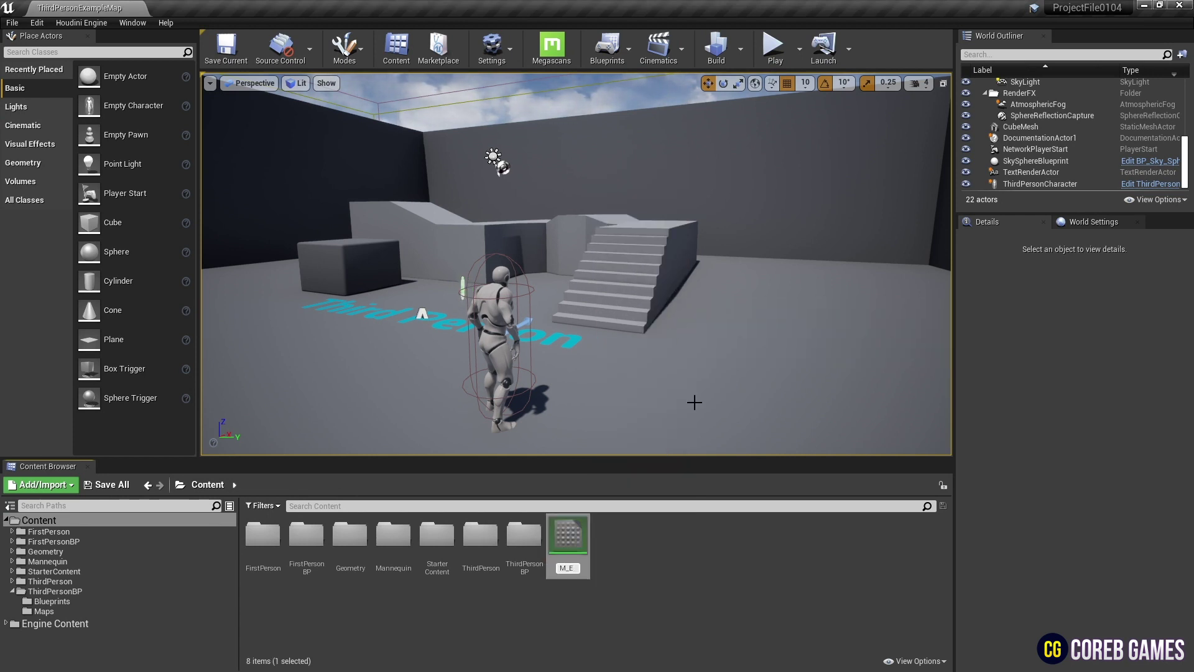
text(M_Decal)
key(Return)
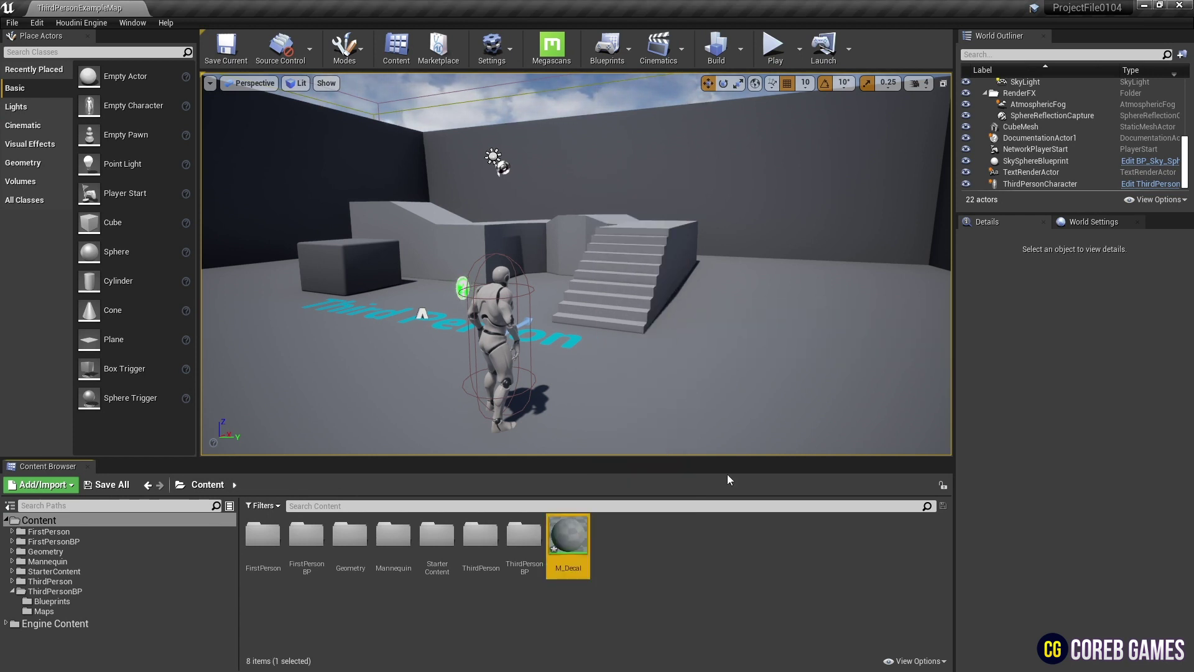
double_click(568, 536)
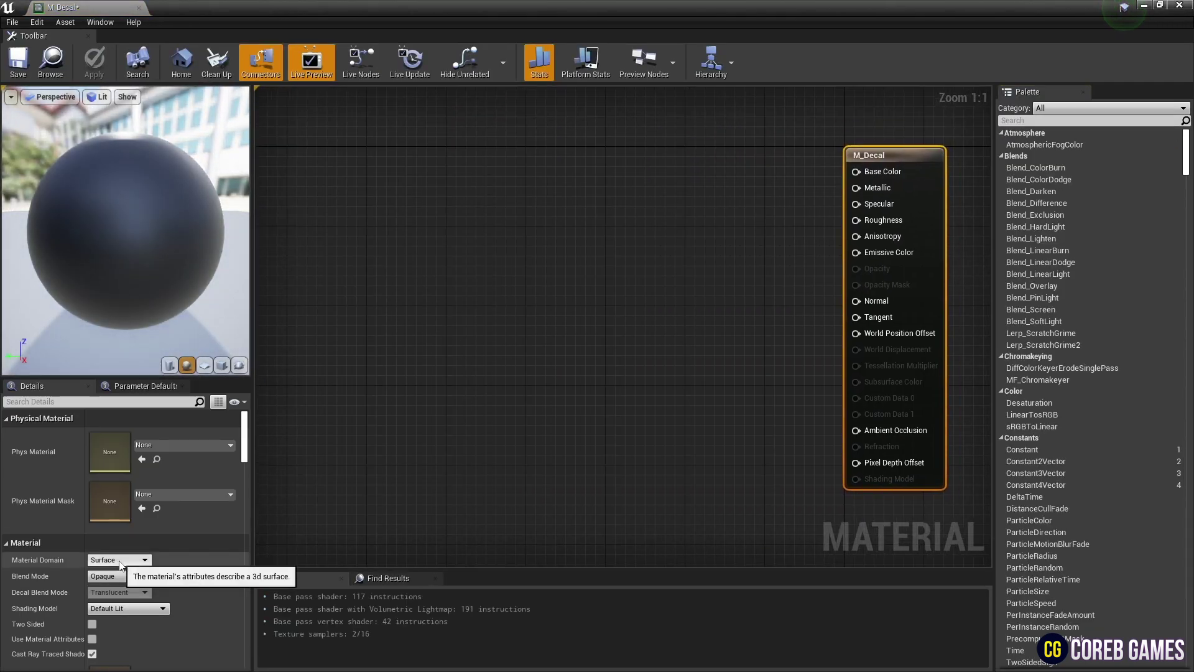
Step: Set M_Decal's Material Domain to Deferred Decal and its Blend Mode to Translucent
click(121, 560)
click(106, 576)
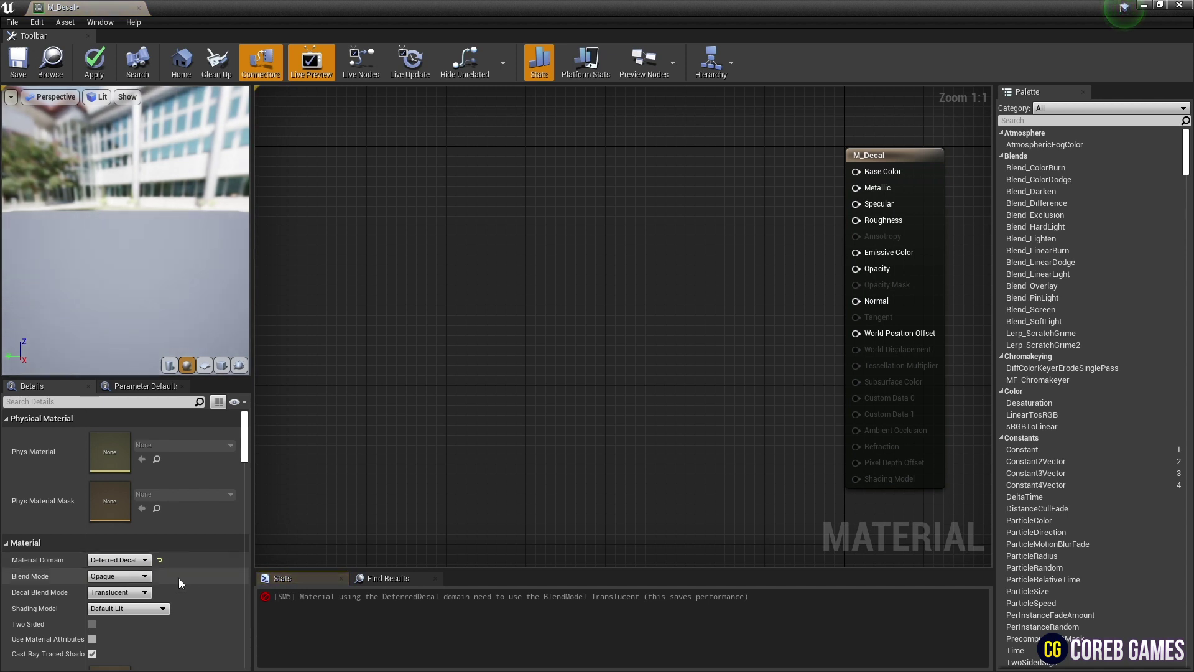
click(141, 579)
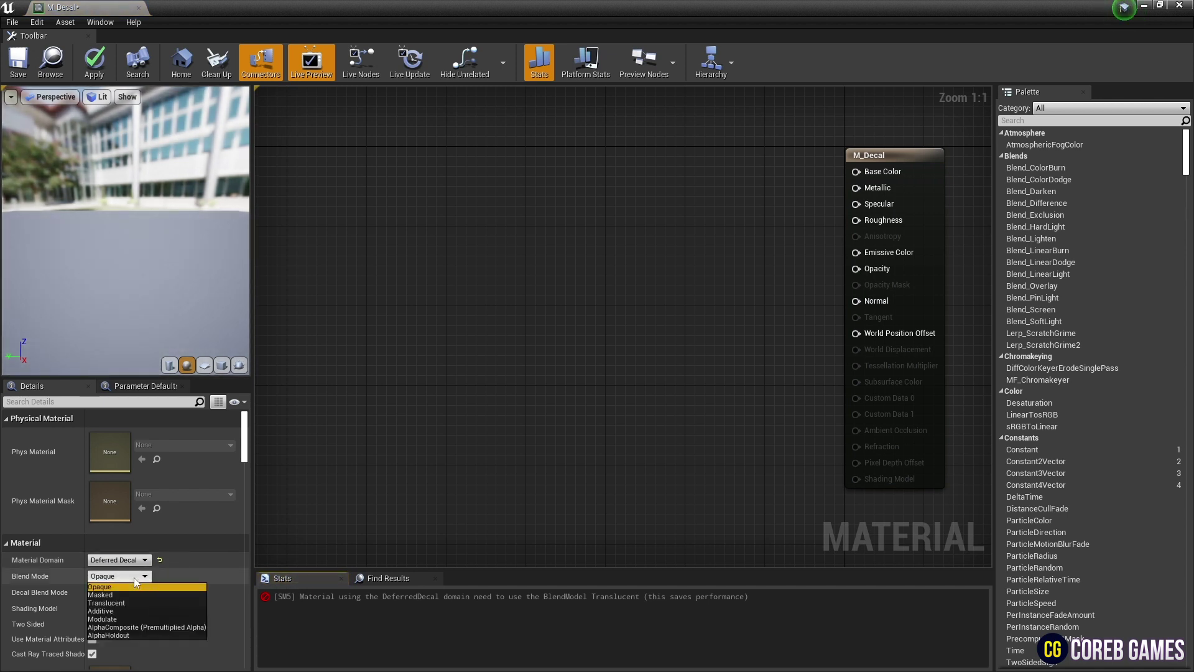
click(125, 608)
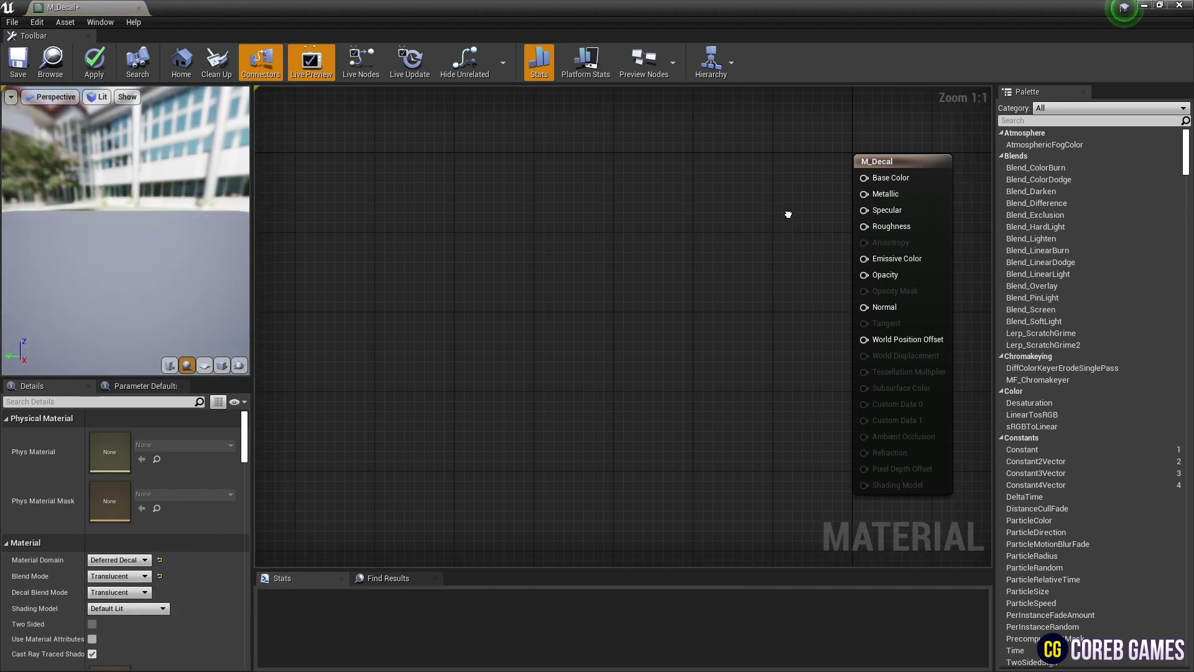
drag(190, 272, 185, 295)
mouse_move(491, 180)
right_down()
mouse_move(519, 198)
mouse_move(502, 200)
right_up()
Step: Add a Texture Sample node and convert it to a parameter named 'Decal Texture'
right_click(383, 192)
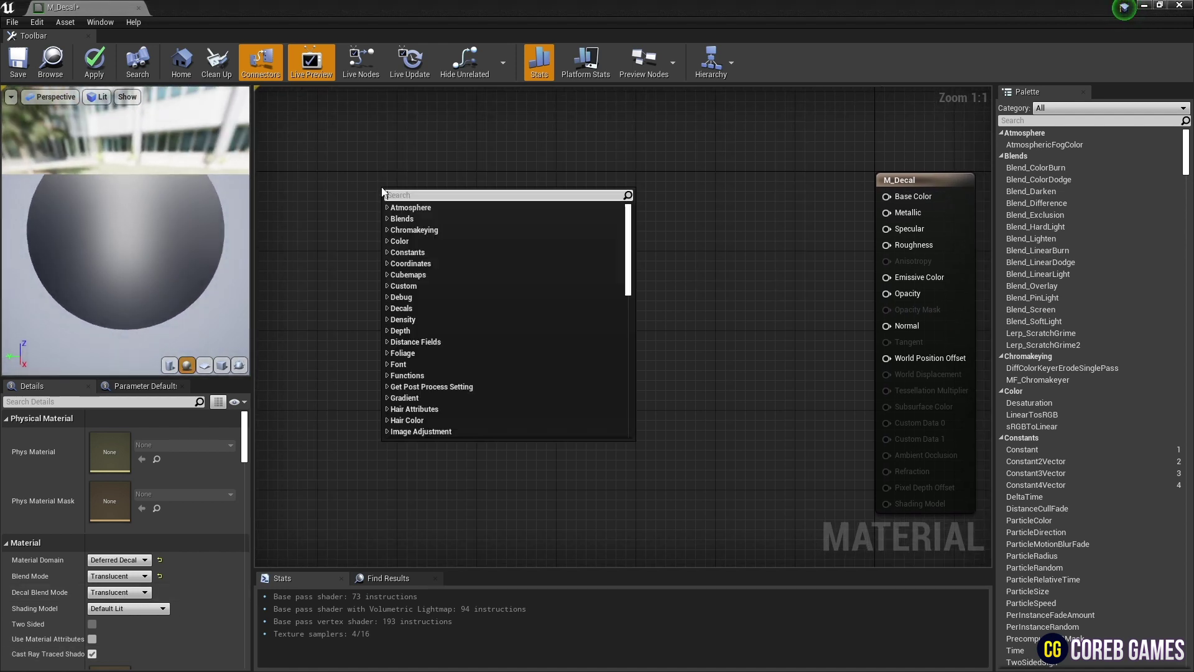
click(396, 166)
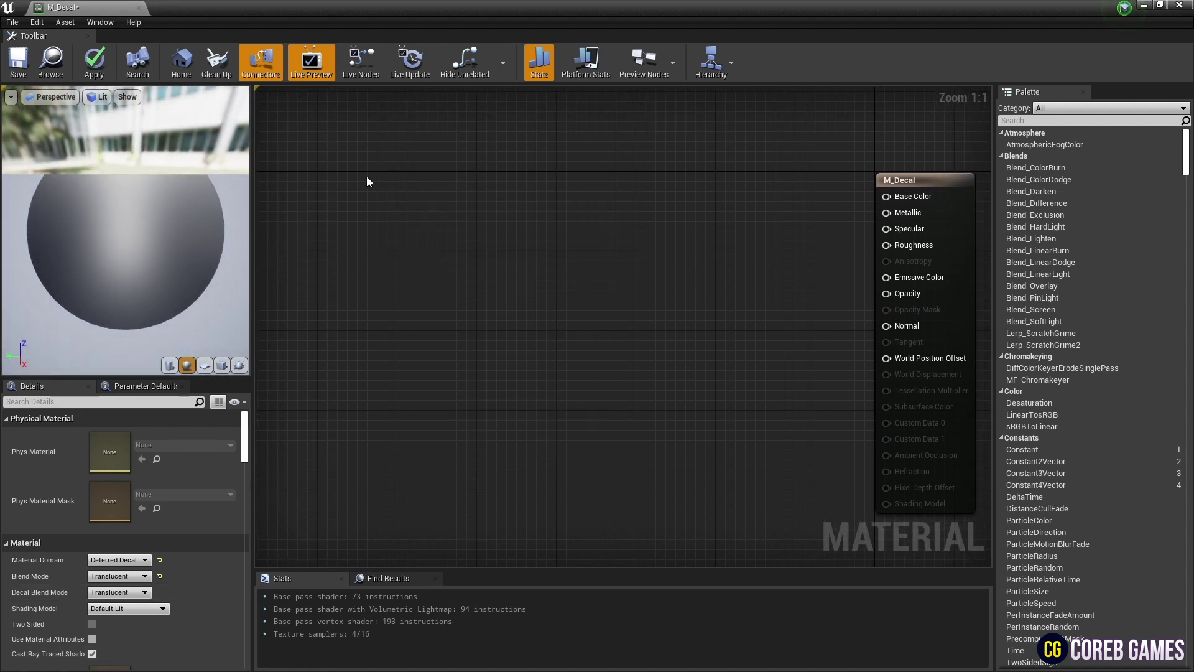
click(367, 176)
right_click(401, 184)
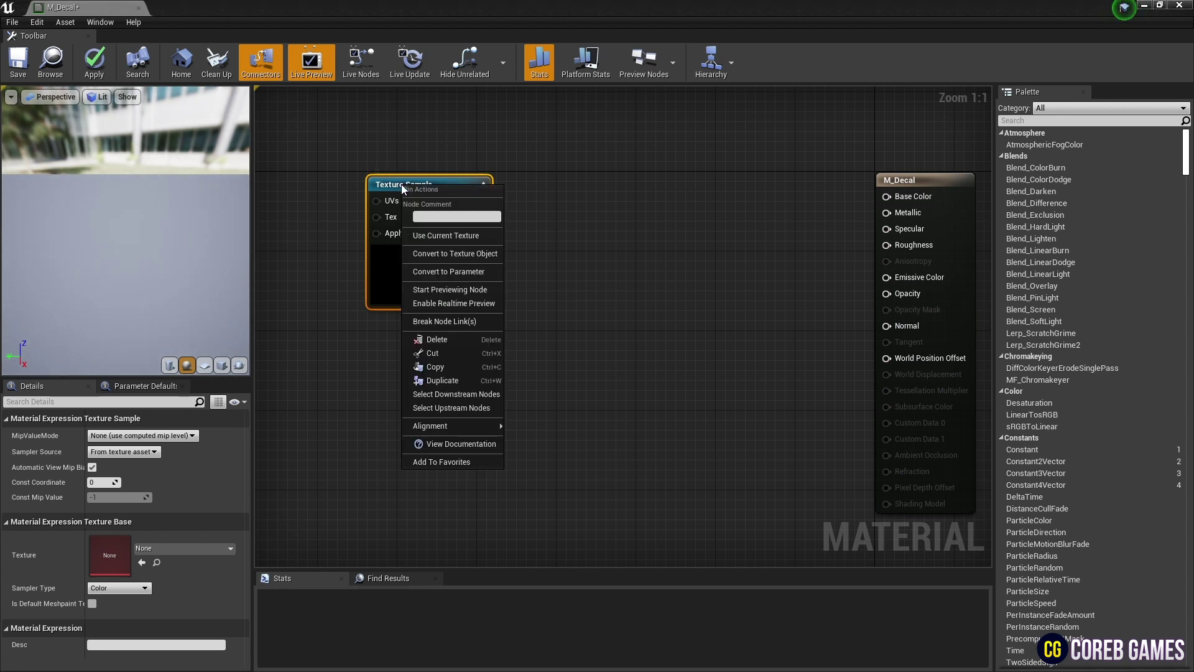
click(485, 271)
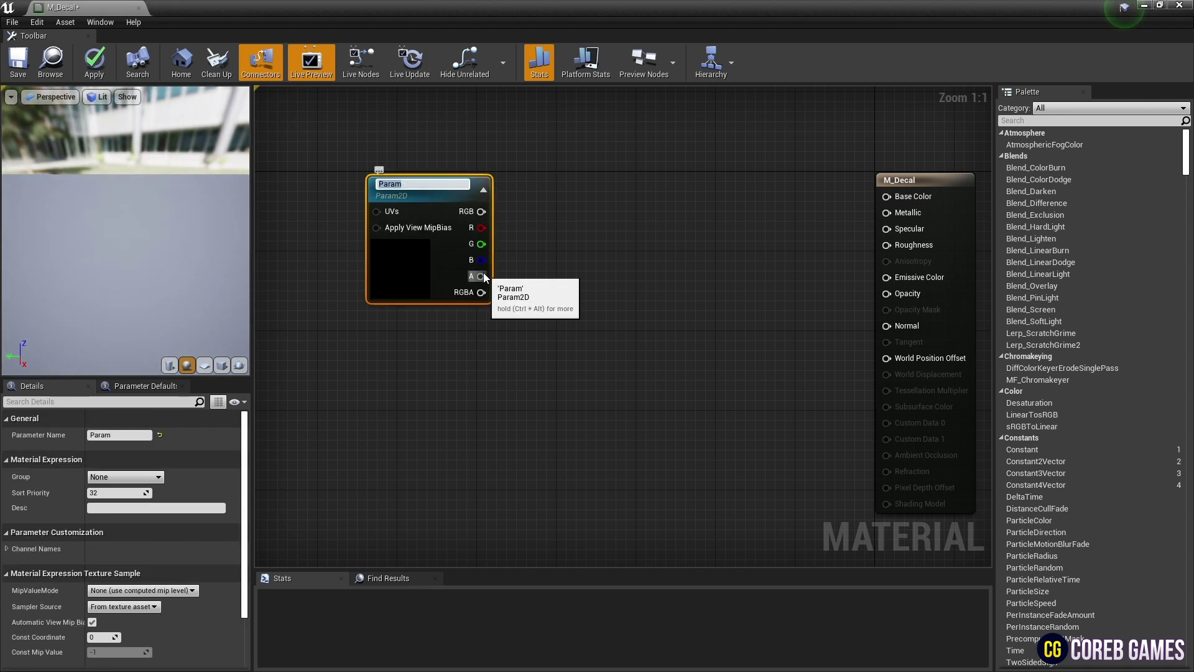
text(Decal Texture)
key(Return)
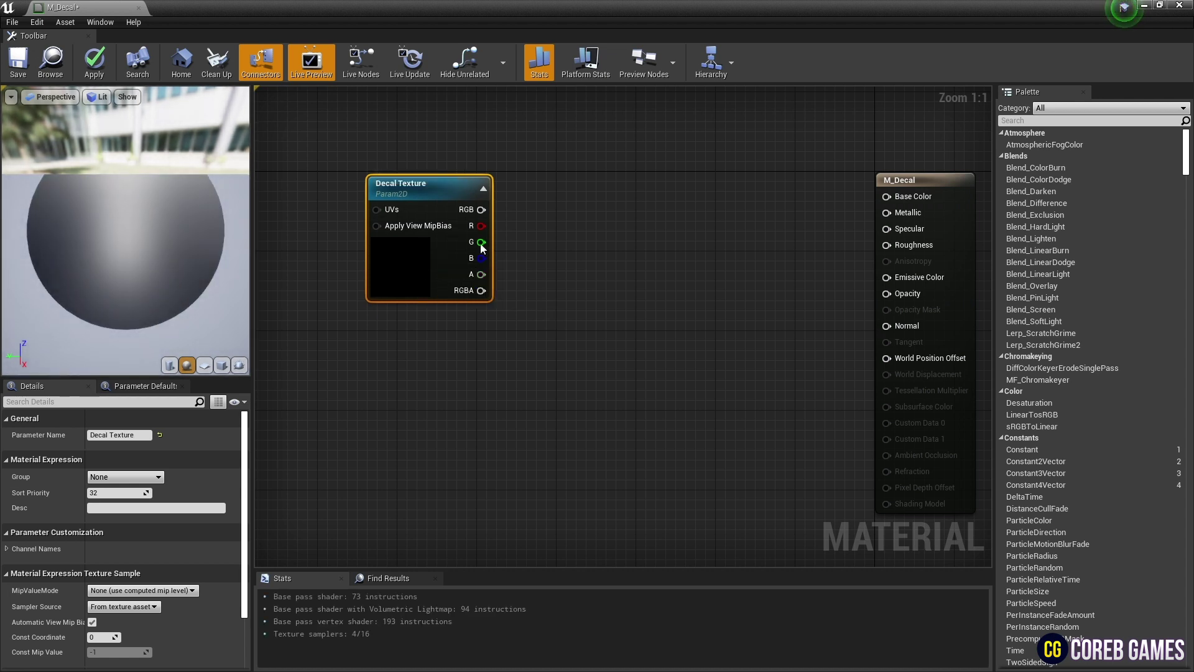
Step: Assign the UE4_Logo texture to the Decal Texture parameter
scroll(31, 527, down, 3)
scroll(37, 528, down, 2)
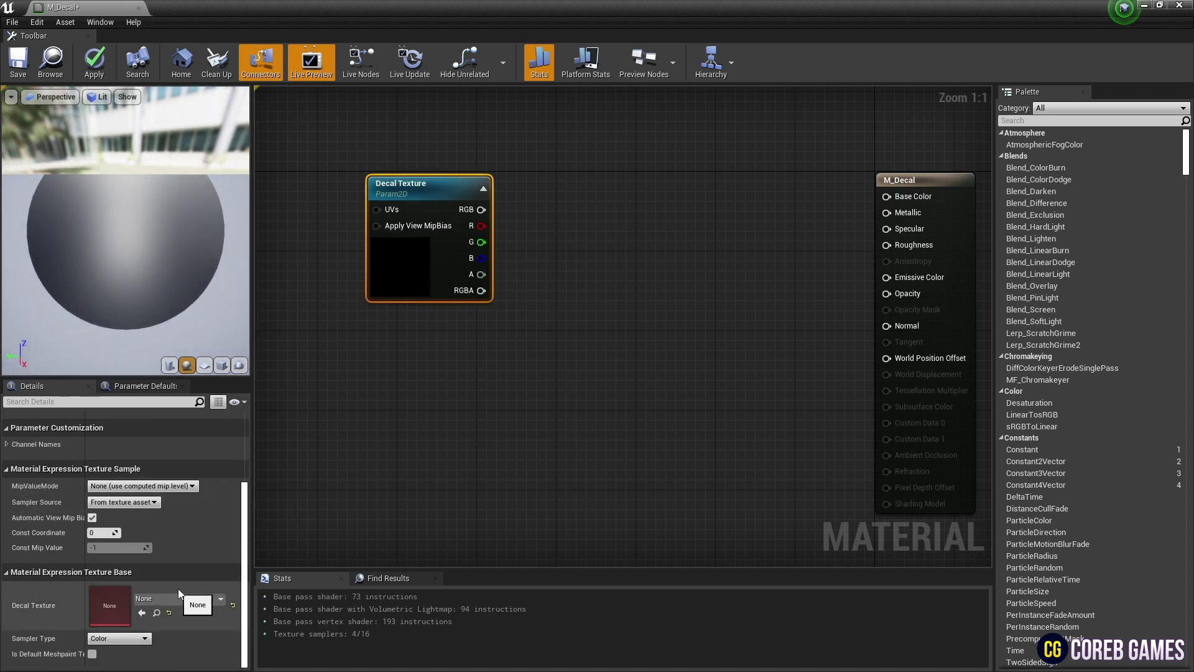
click(178, 598)
text(logo)
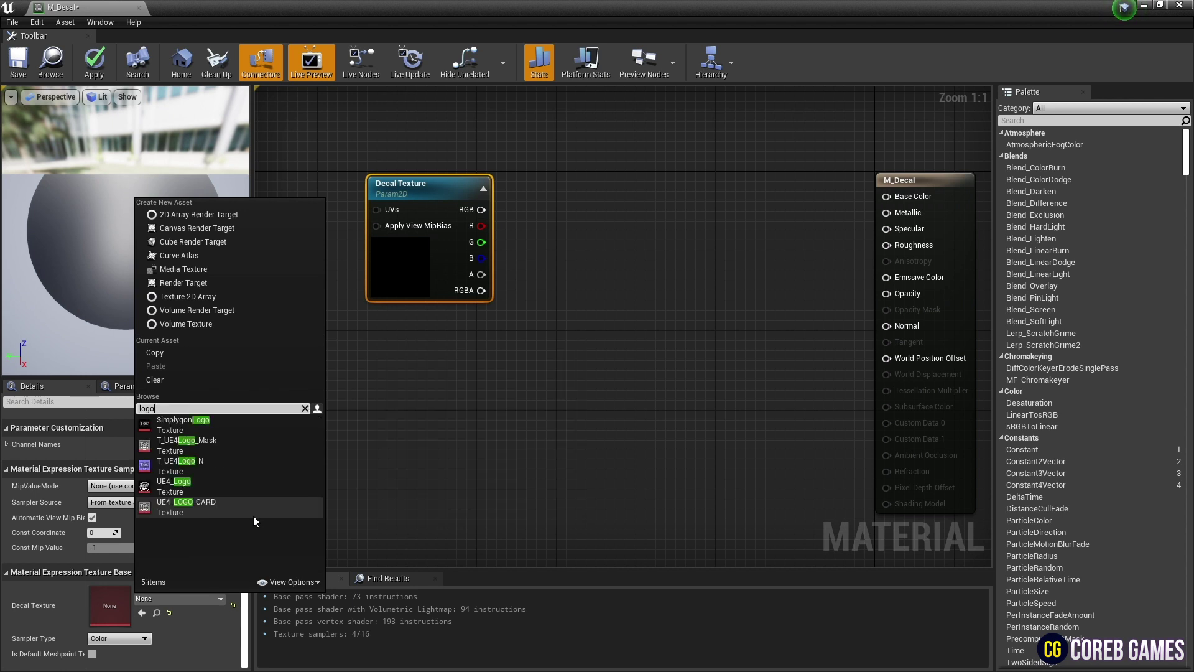
click(222, 484)
drag(448, 181, 448, 177)
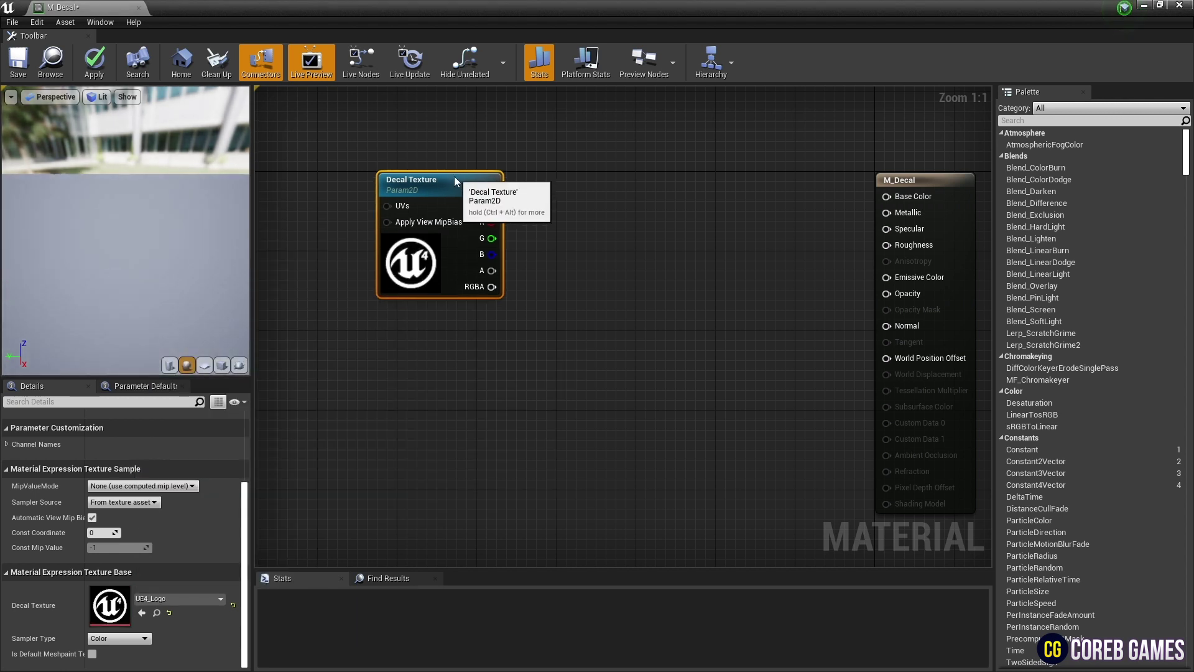
Step: Wire Decal Texture's RGB output into both Base Color and Opacity
click(582, 238)
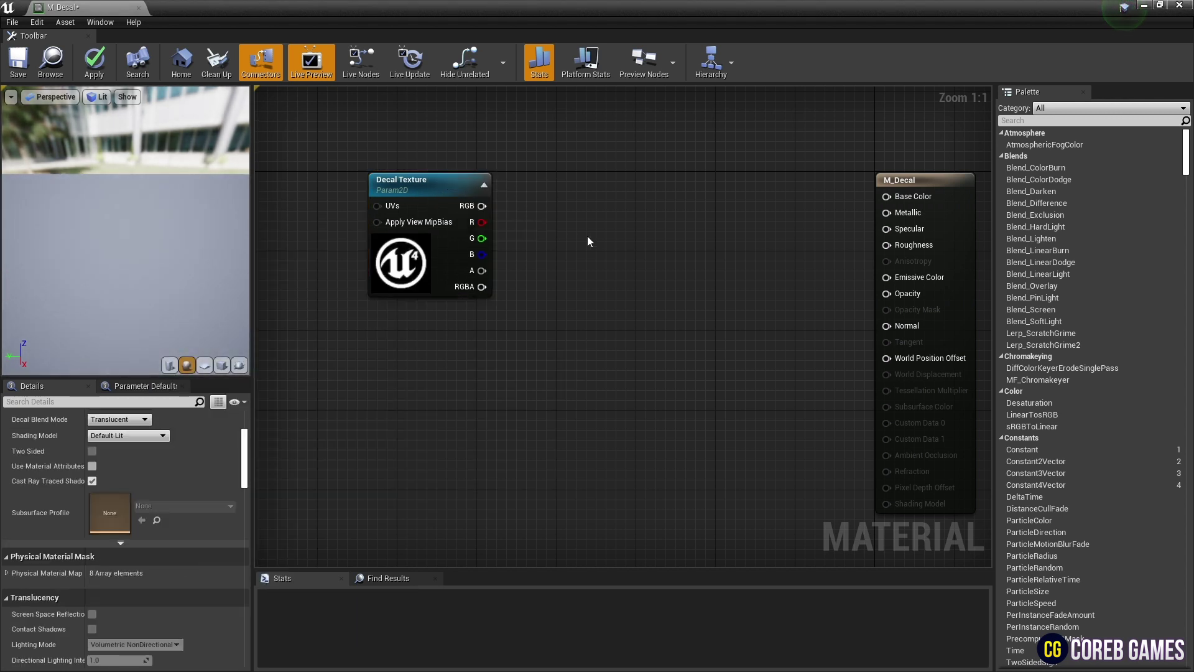
right_drag(586, 247, 571, 257)
drag(467, 216, 875, 206)
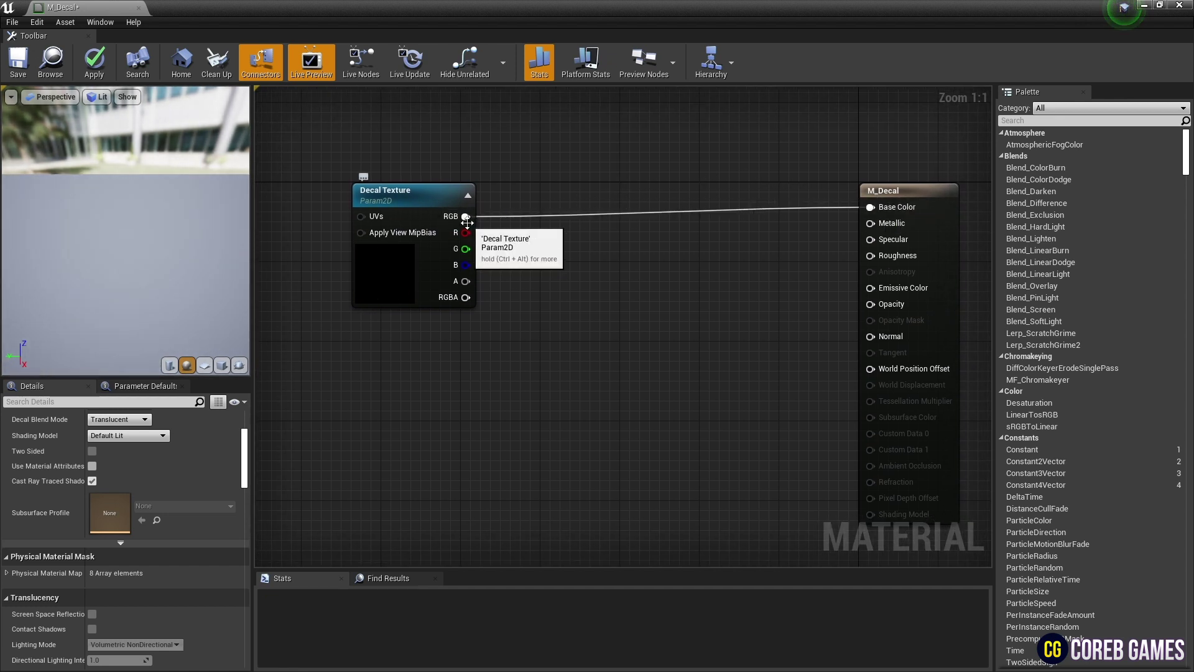
drag(465, 217, 871, 304)
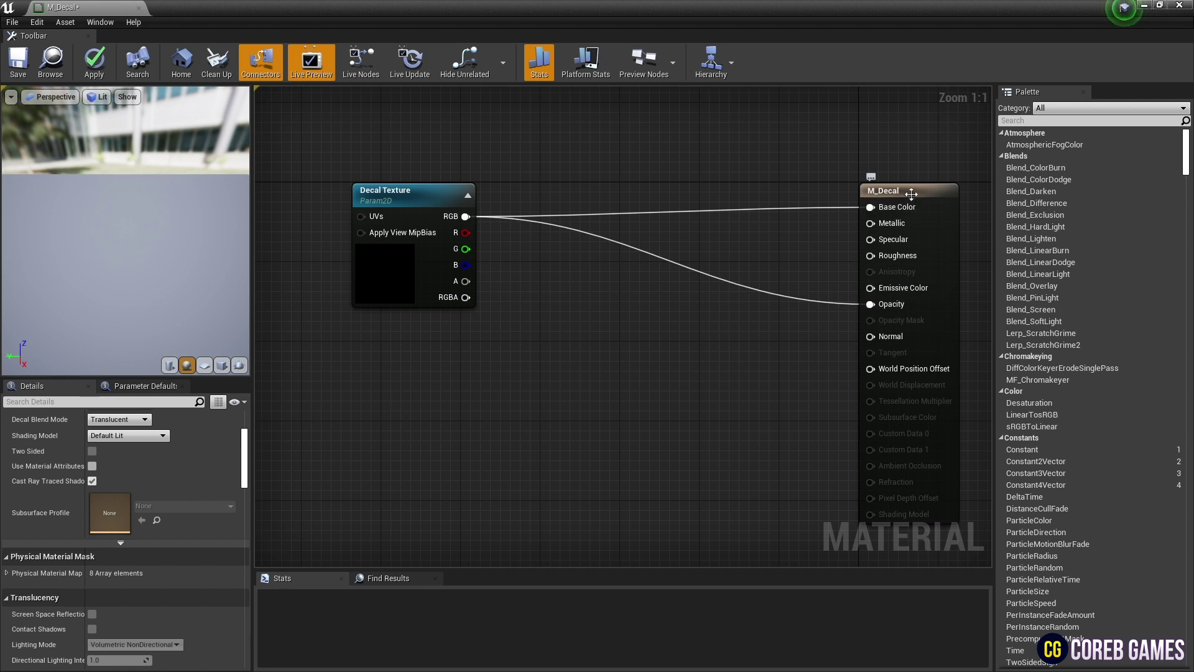
drag(912, 191, 912, 201)
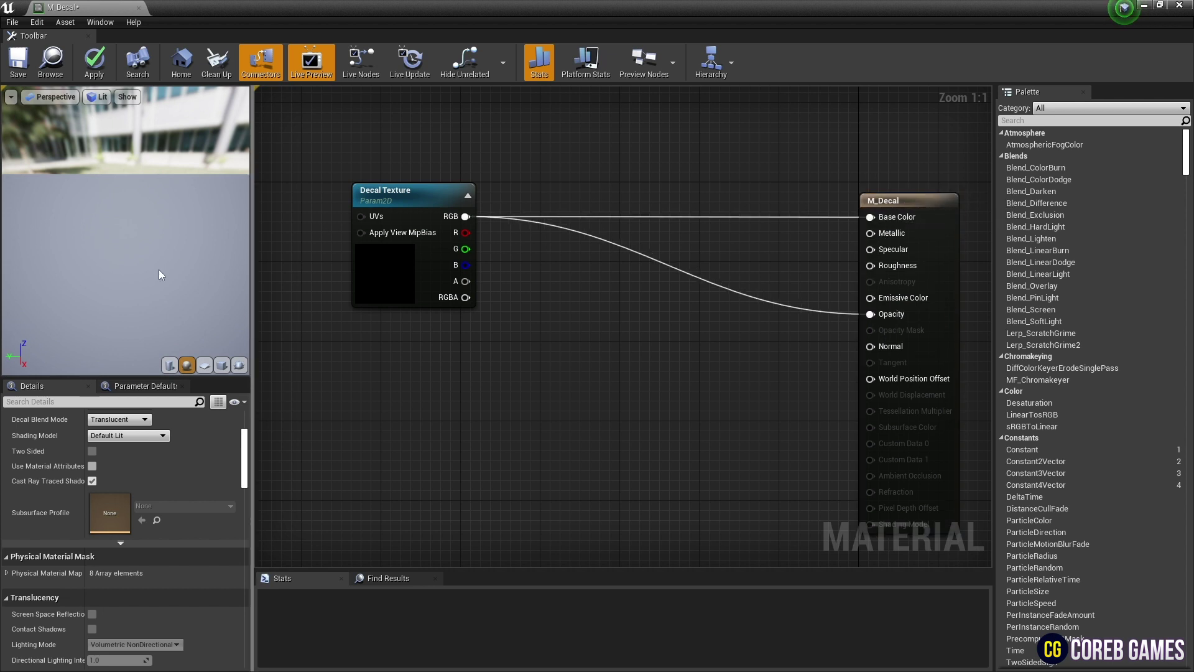
Step: Preview the material on a flat plane and add a Constant3Vector node
click(204, 365)
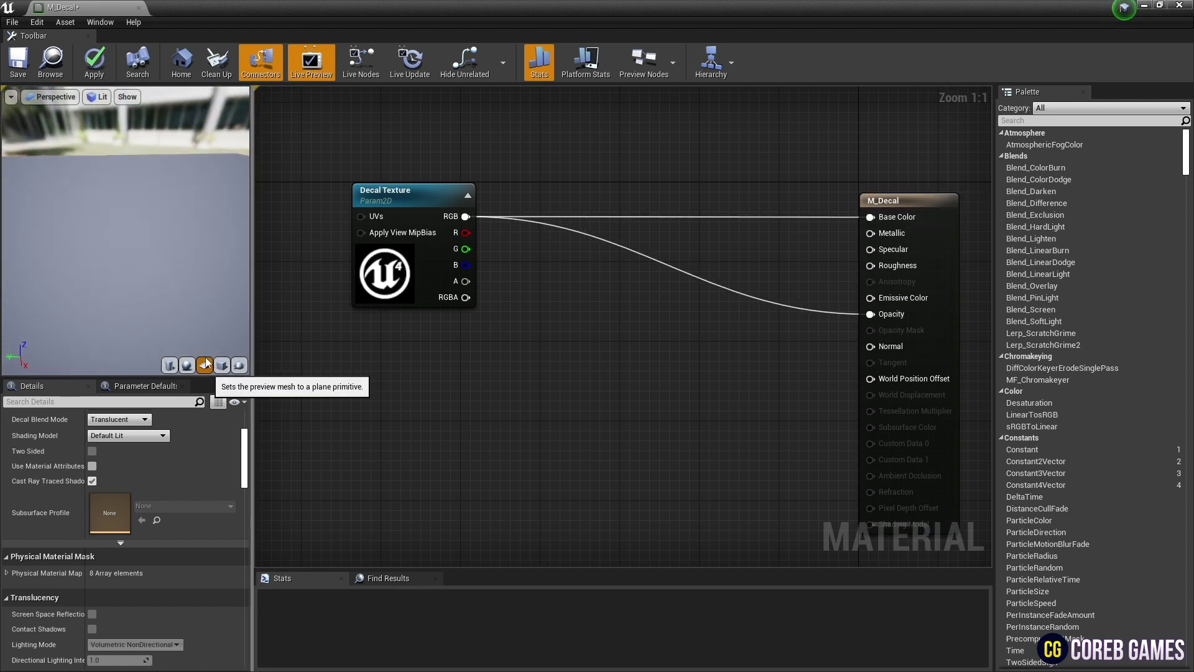
drag(125, 249, 125, 199)
mouse_move(185, 261)
mouse_down()
mouse_move(156, 261)
mouse_move(185, 261)
mouse_up()
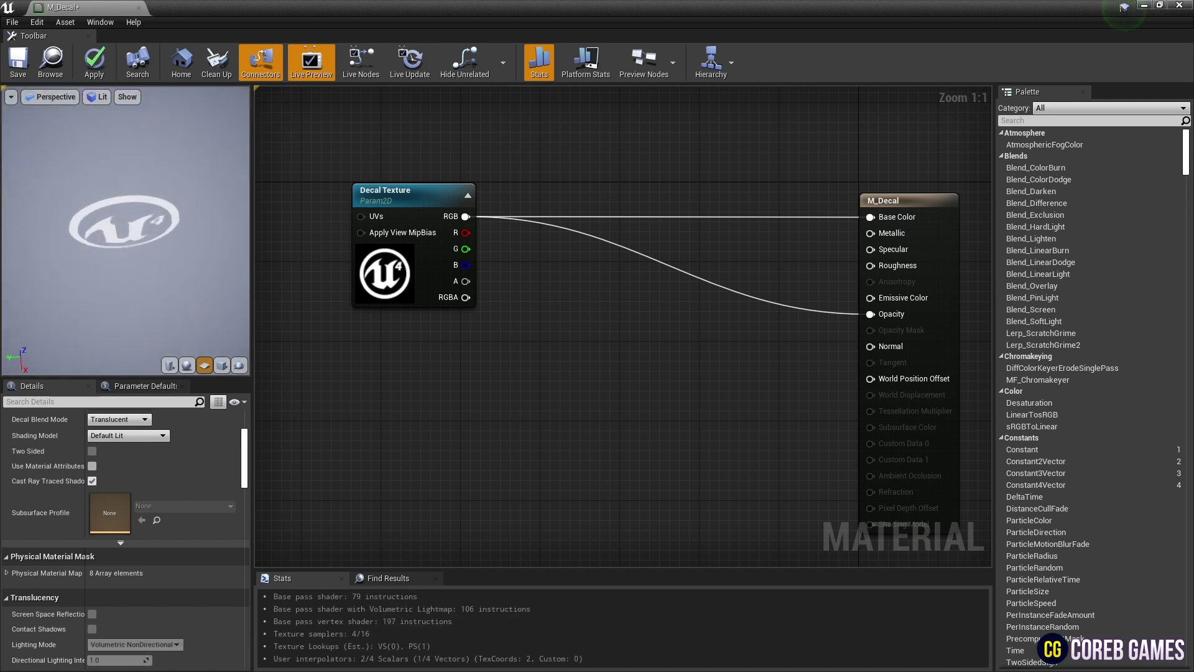
right_drag(646, 346, 715, 301)
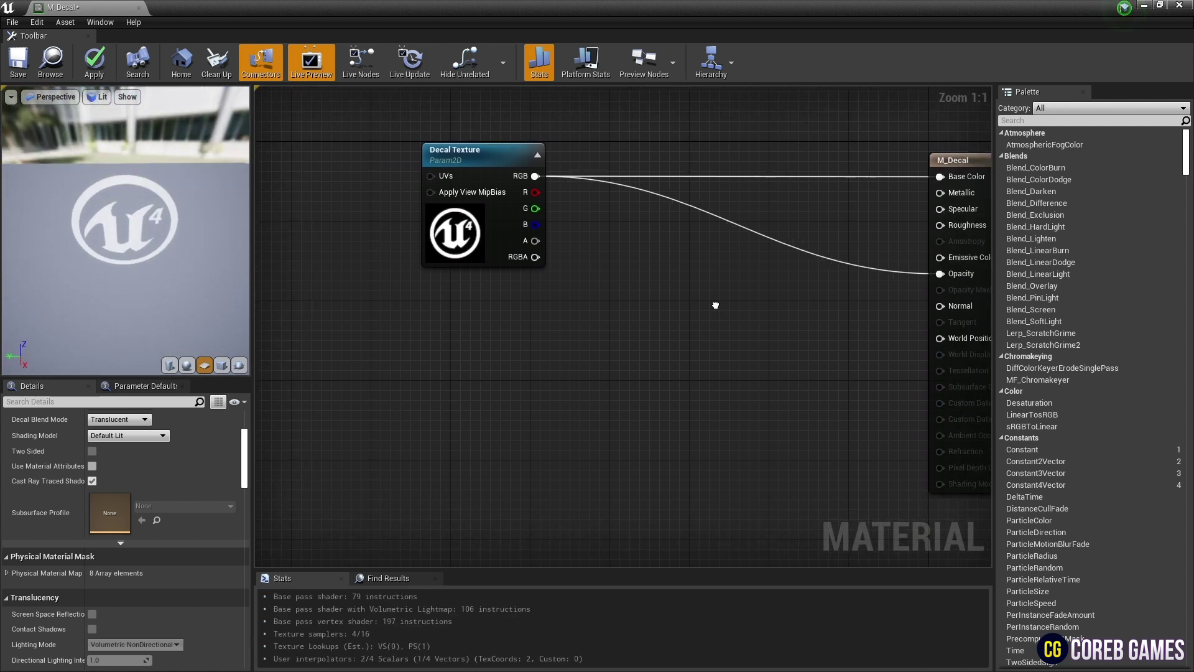
click(450, 295)
Step: Convert the constant into a vector parameter 'Emissive Color' set to pure blue
right_click(485, 308)
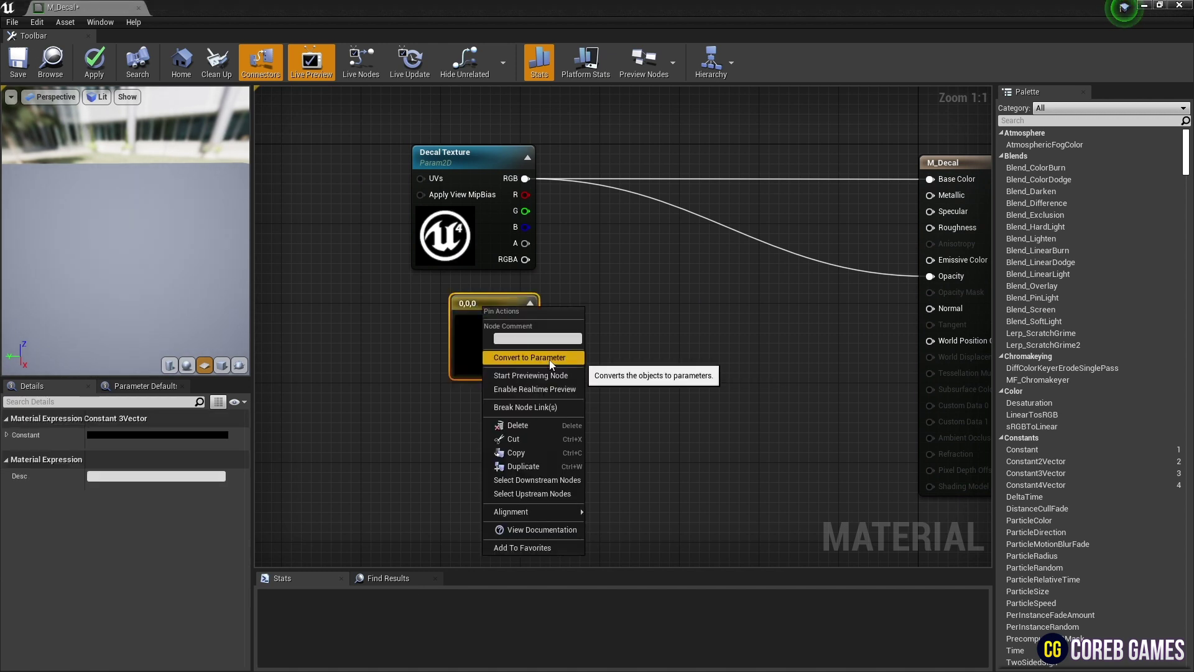
click(576, 357)
text(Emi)
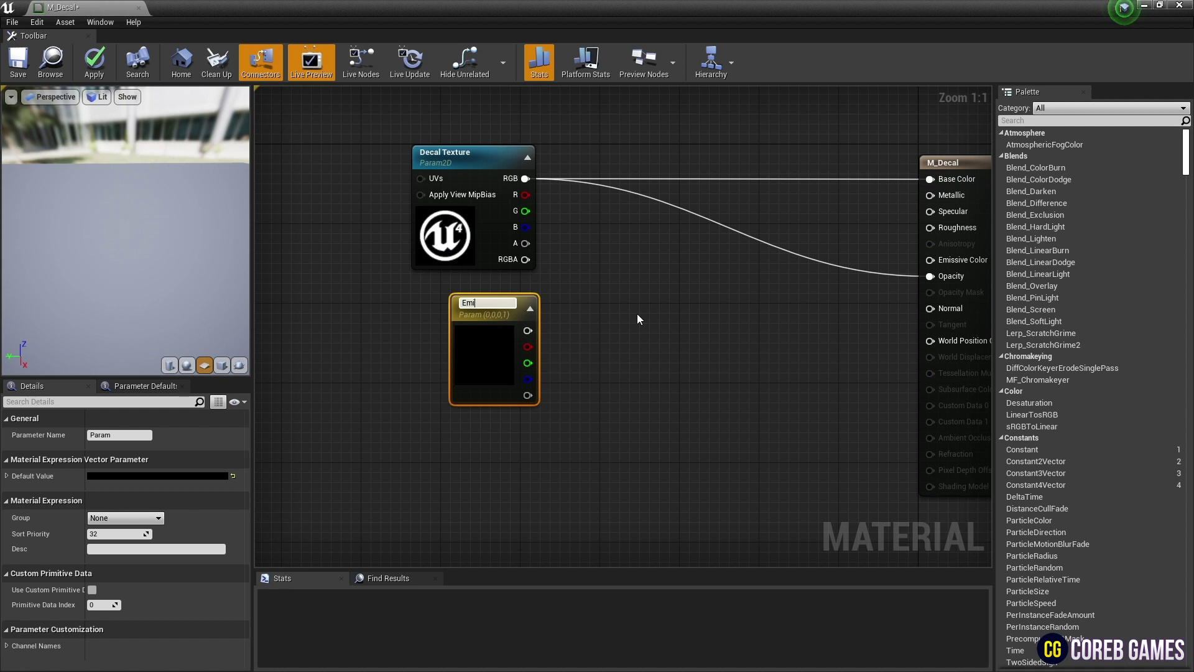
text(ssive Color)
key(Return)
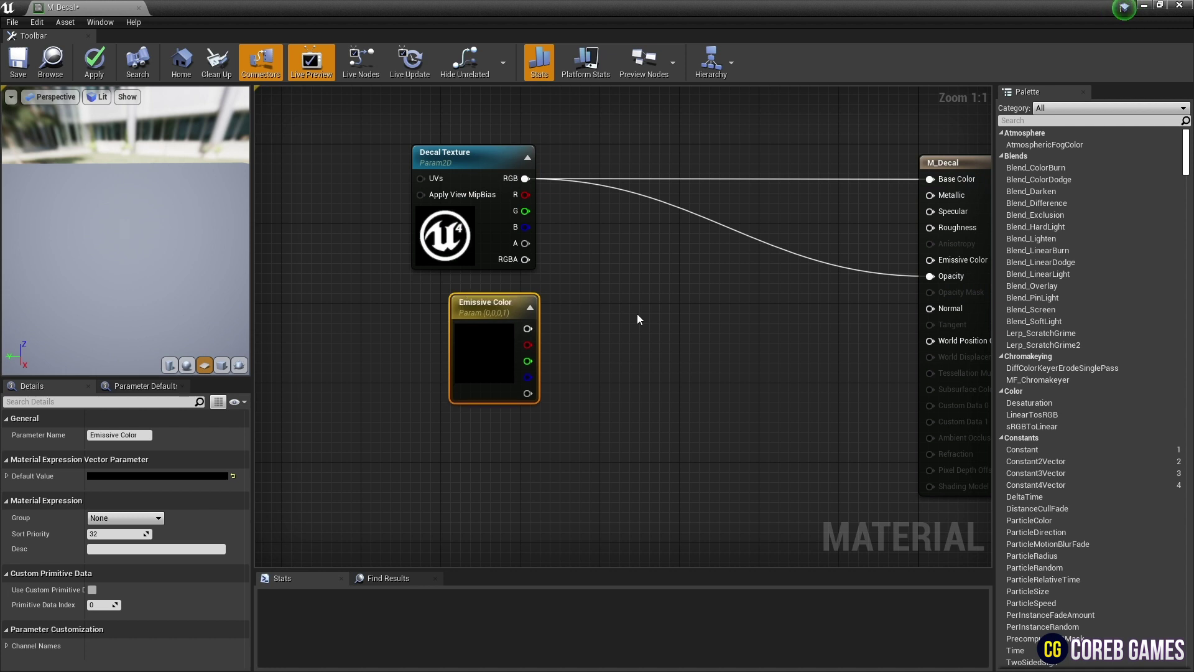
double_click(476, 361)
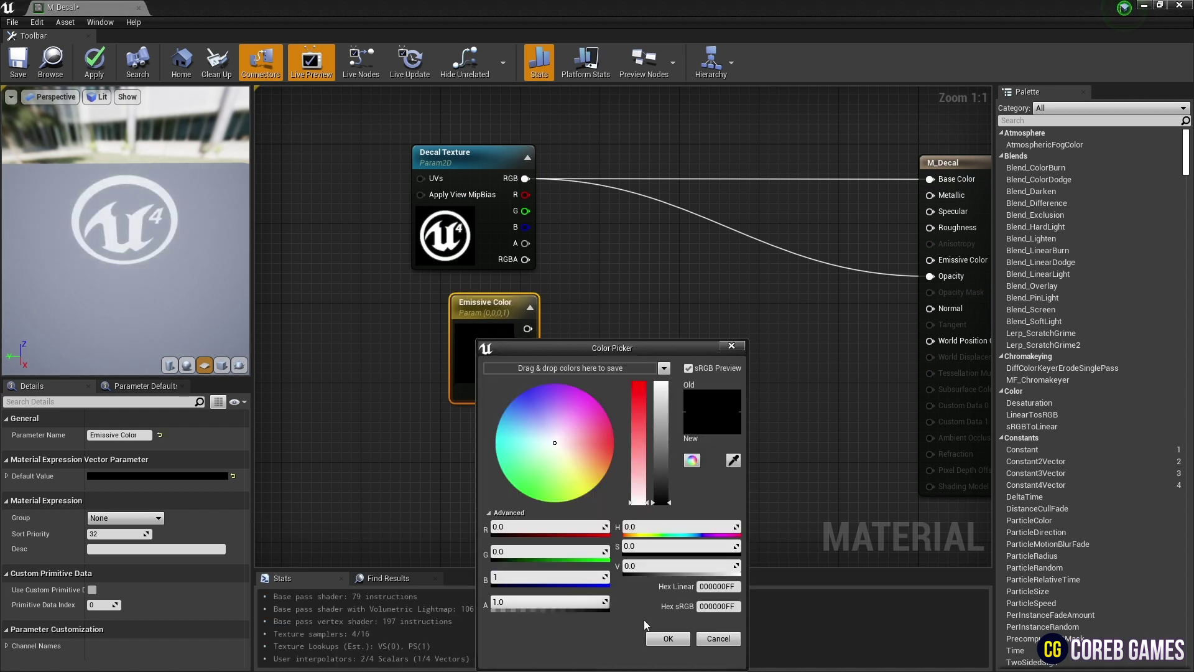
click(668, 638)
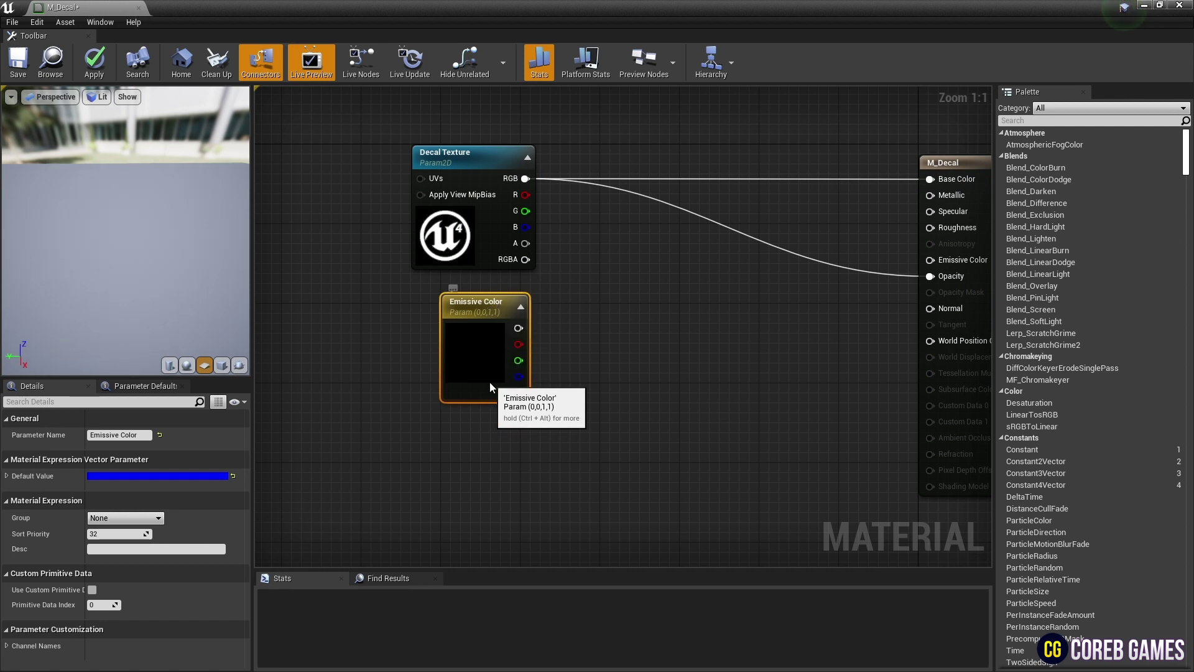
click(575, 294)
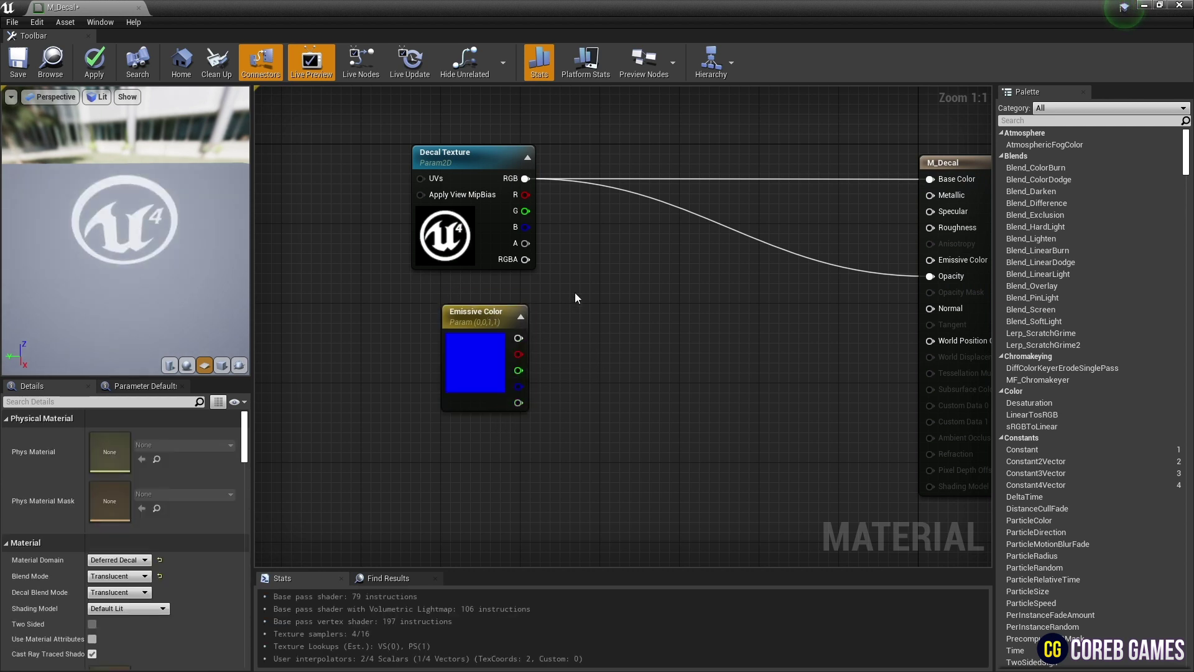
Step: Add two Multiply nodes and multiply Decal Texture RGB by Emissive Color in one
click(590, 278)
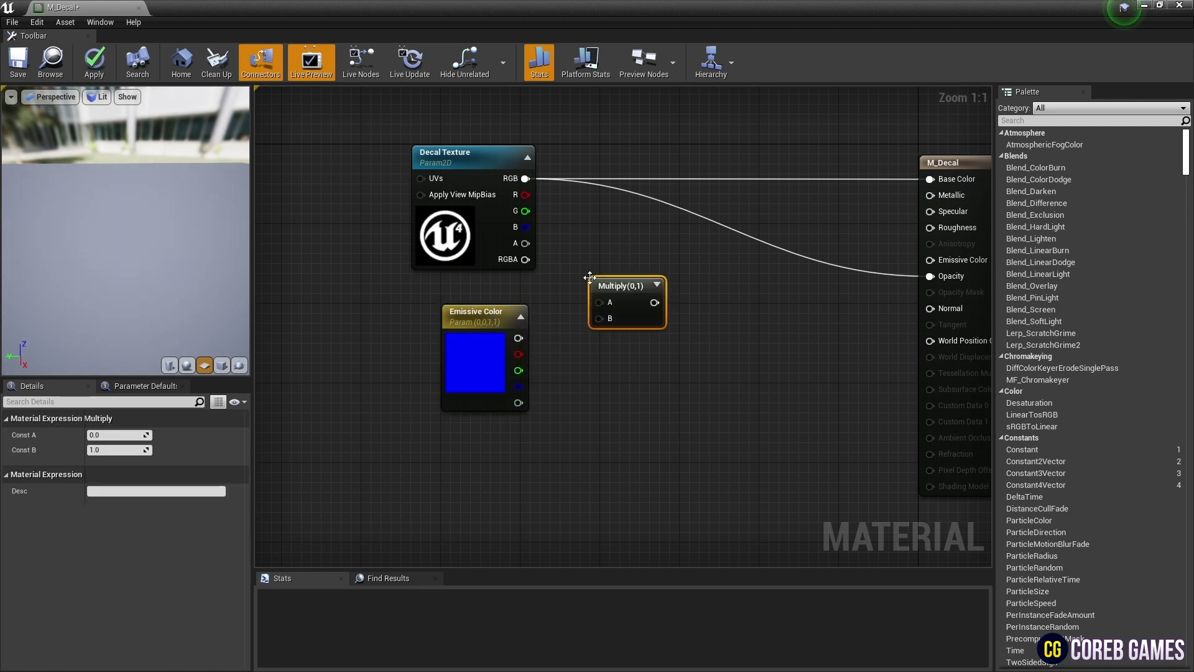
click(676, 351)
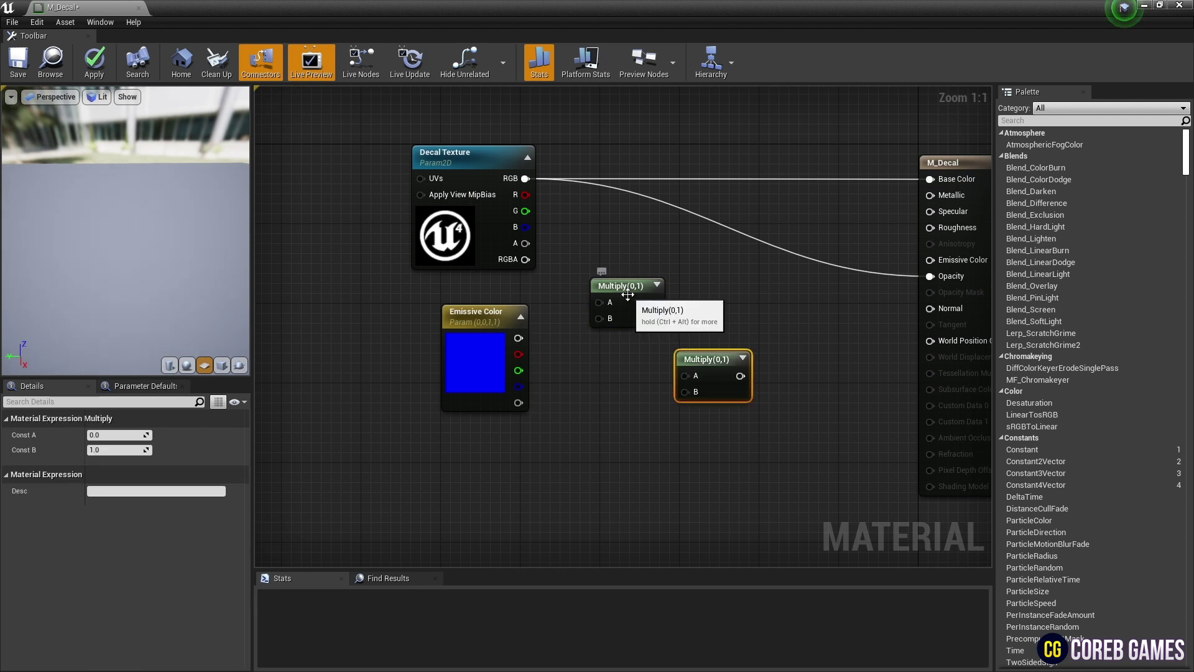
drag(624, 294, 625, 272)
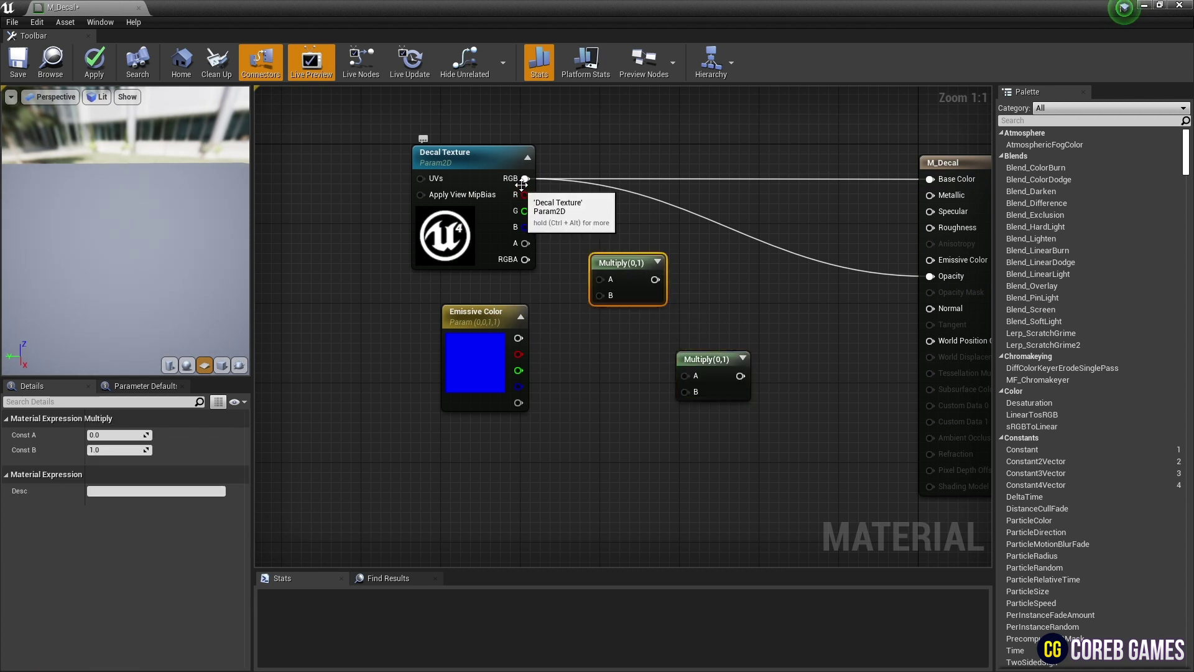
drag(526, 178, 603, 279)
drag(518, 338, 607, 273)
click(512, 316)
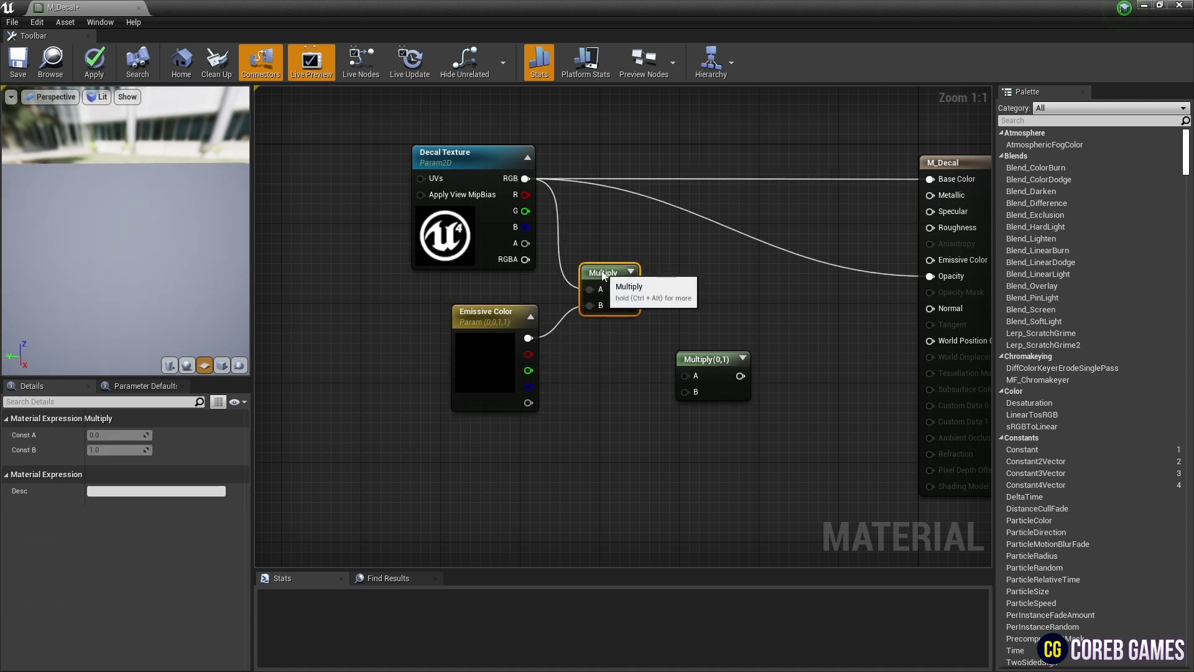
click(688, 300)
right_drag(675, 281, 675, 255)
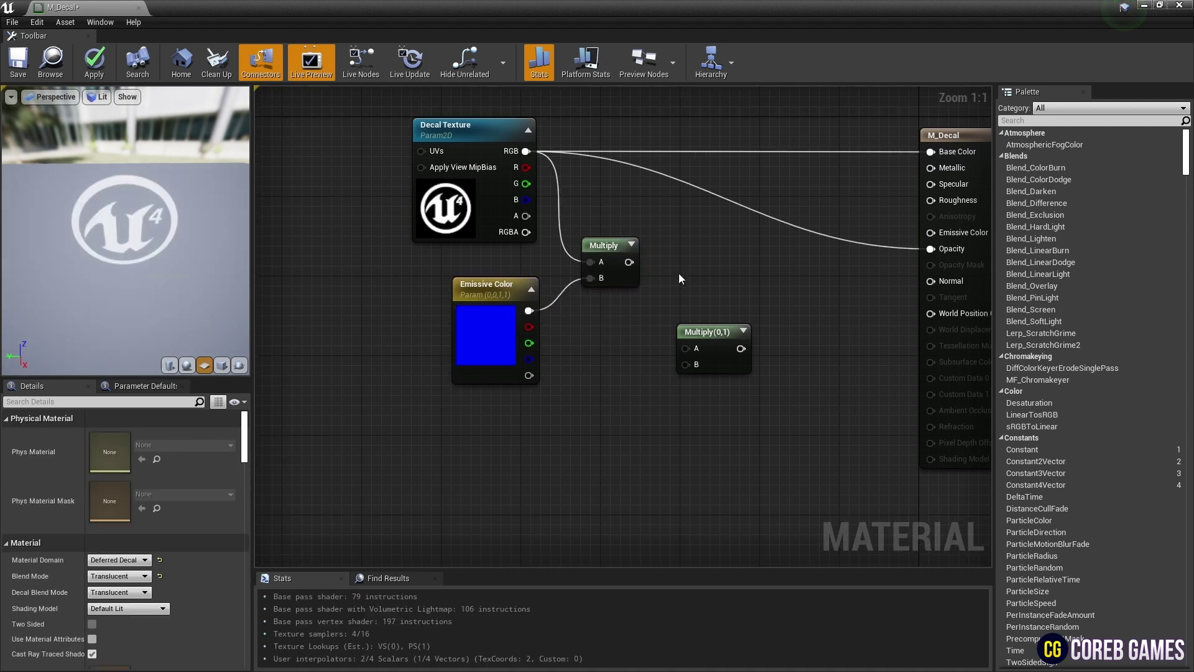
Step: Preview the texture-times-colour Multiply node in the viewport, then stop previewing it
right_click(606, 249)
click(651, 293)
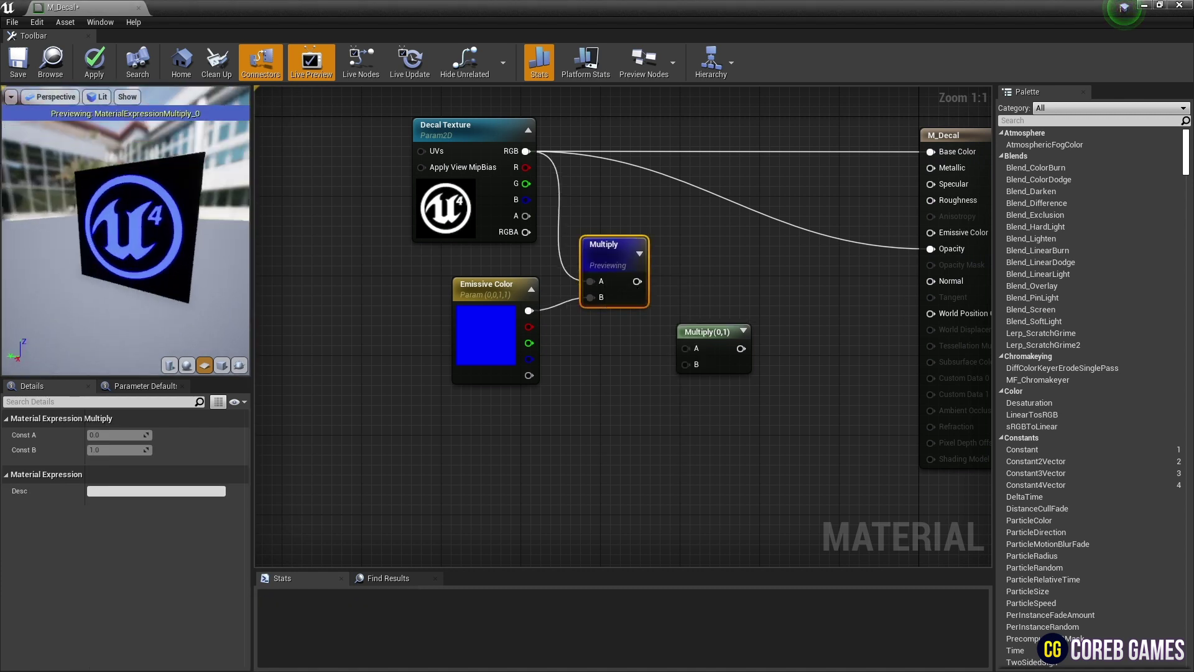
right_click(623, 249)
click(650, 293)
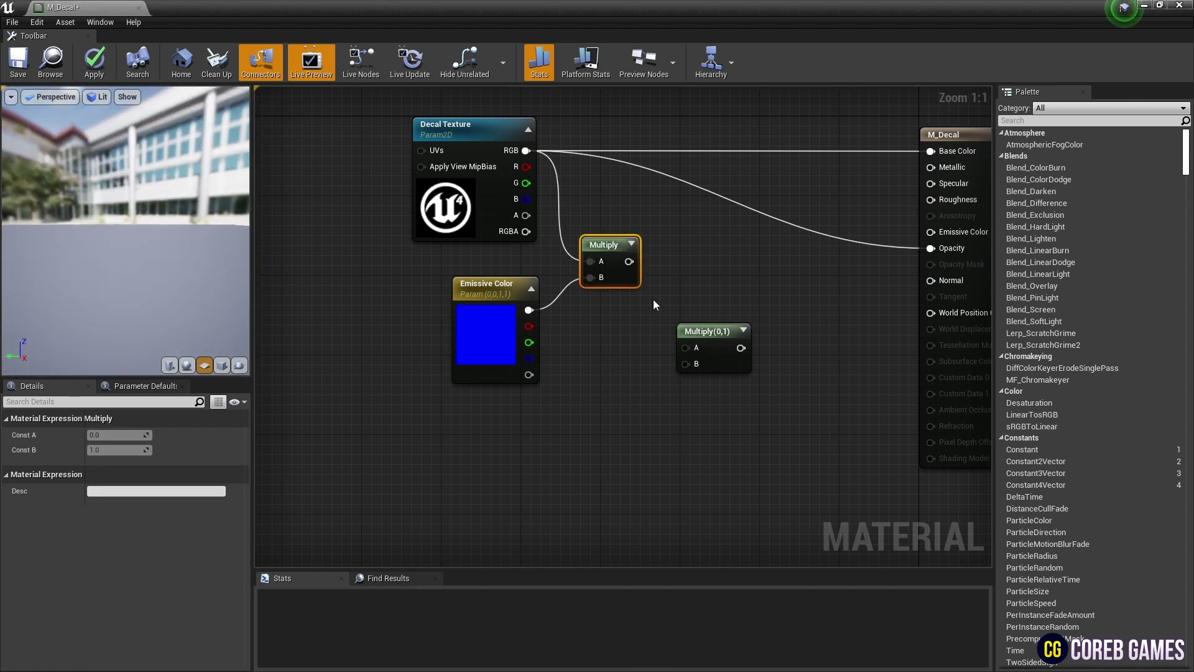
right_drag(595, 405, 669, 334)
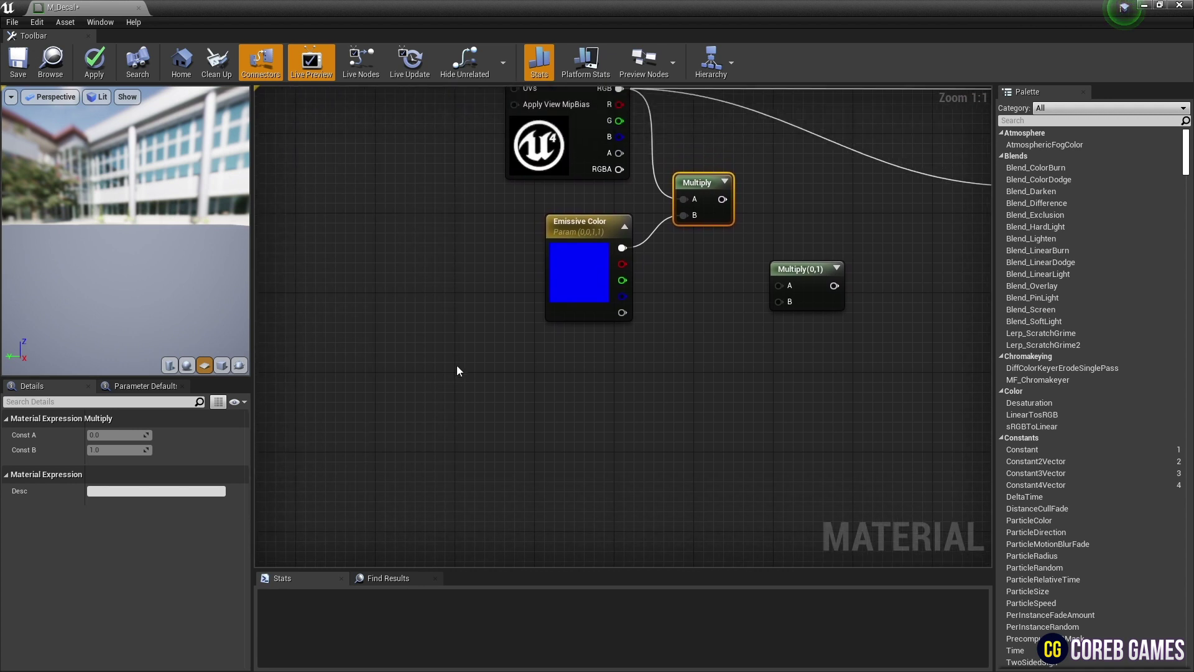
Step: Add a Time node to the material graph
right_click(326, 358)
text(time)
key(Return)
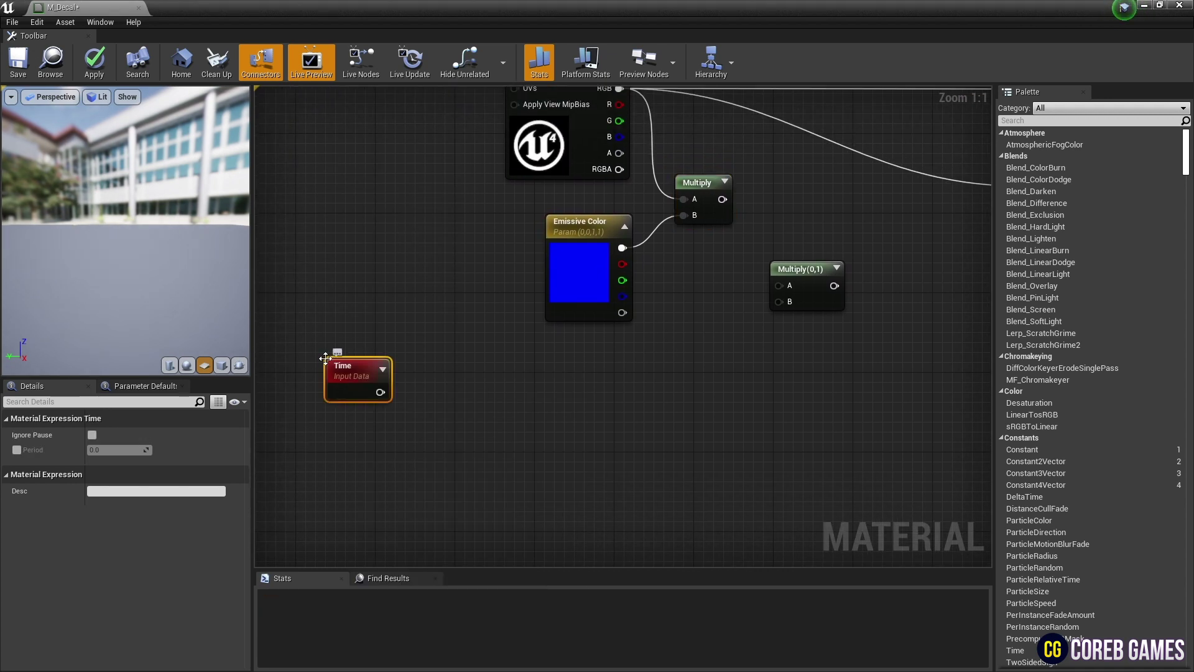
click(426, 388)
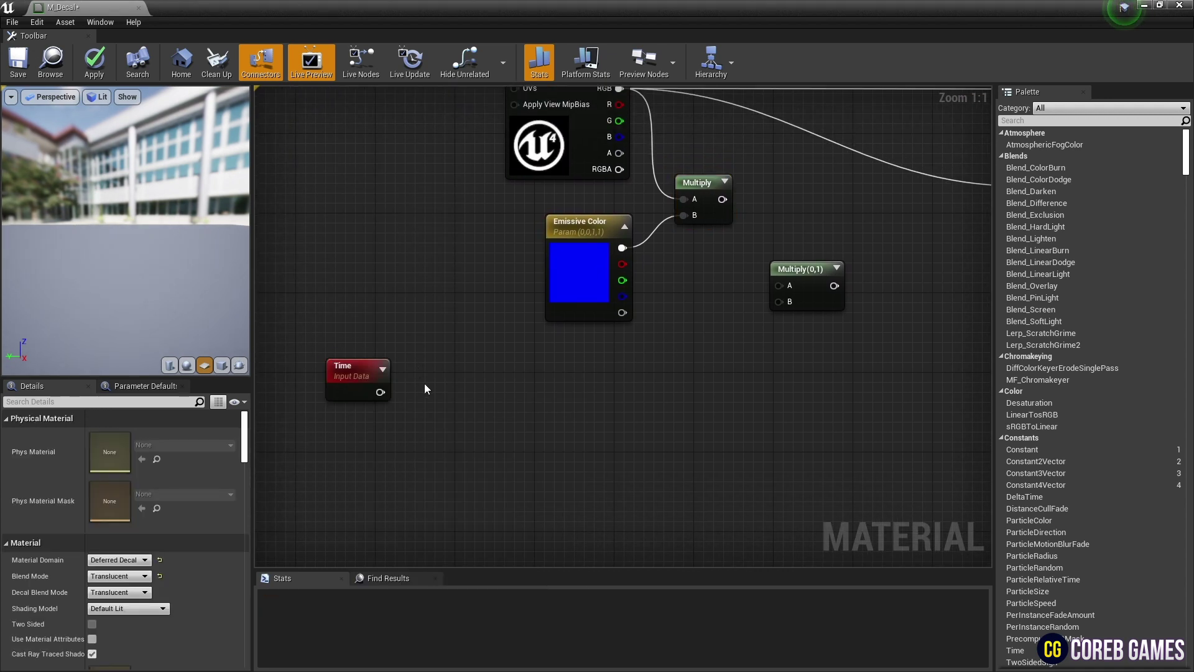
Step: Add a scalar parameter named 'Speed' with default value 1.0 below Time
click(346, 436)
text(Speed)
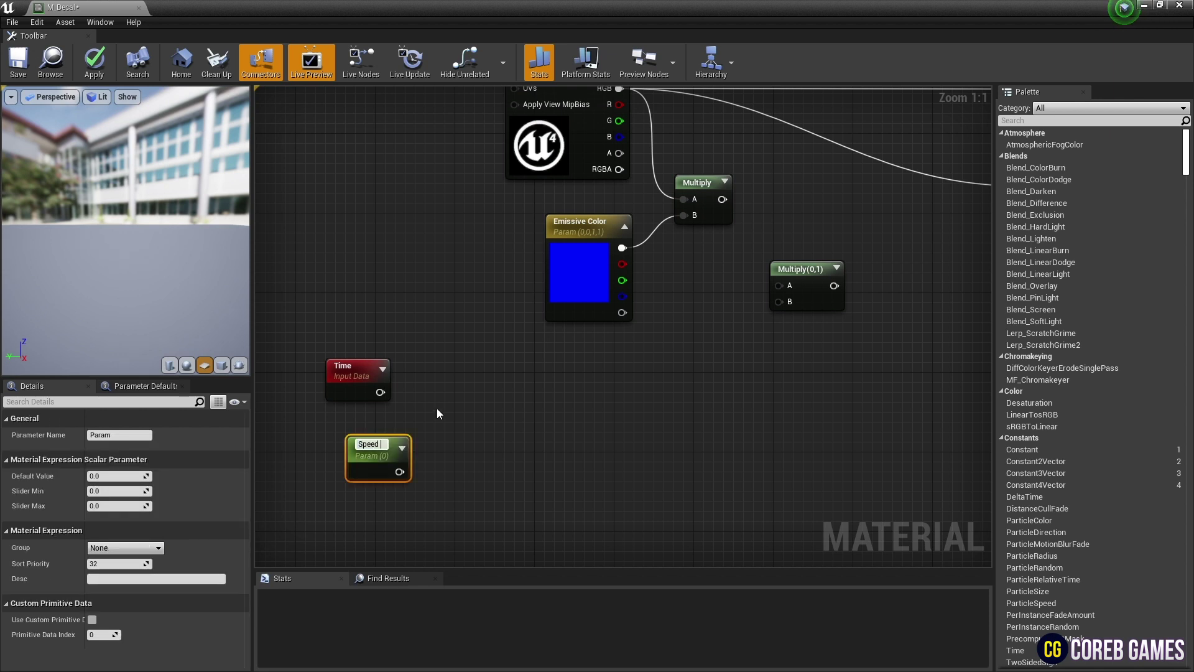
key(Return)
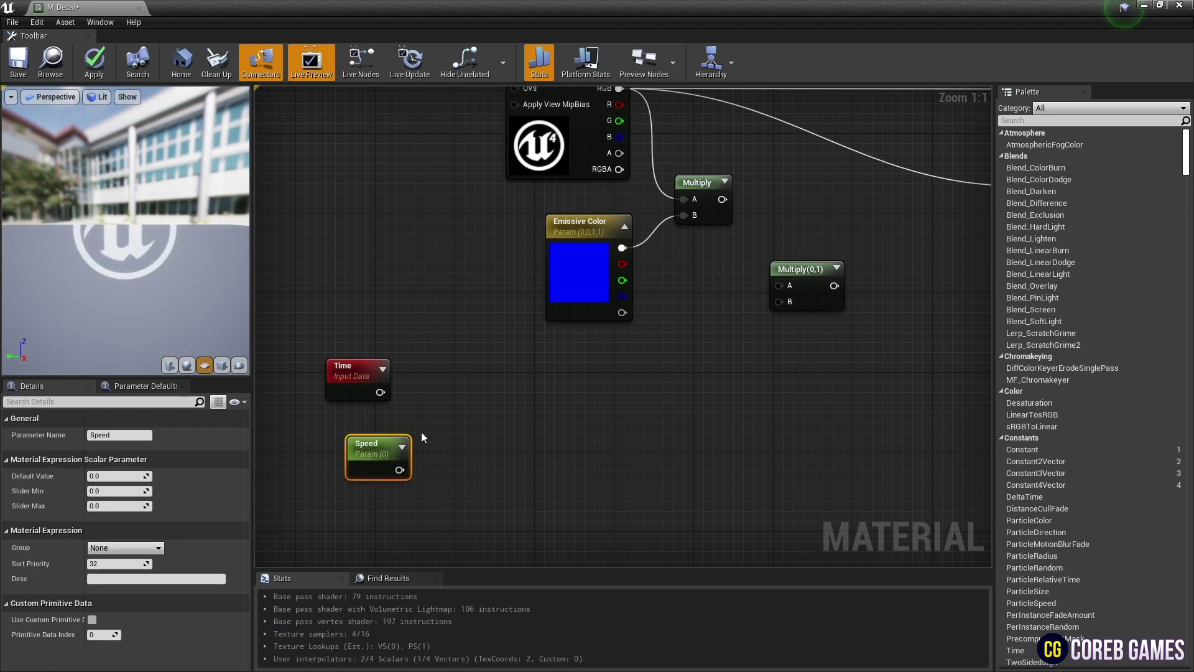
click(118, 476)
text(1)
key(Return)
click(553, 402)
drag(385, 446, 363, 443)
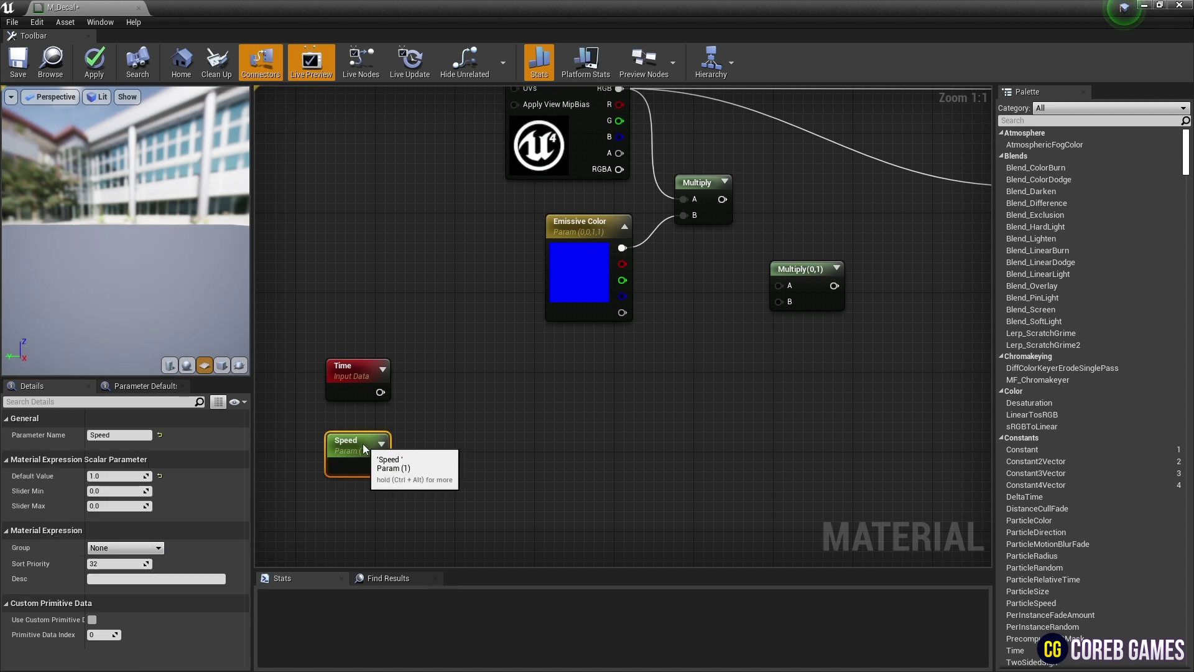
click(486, 387)
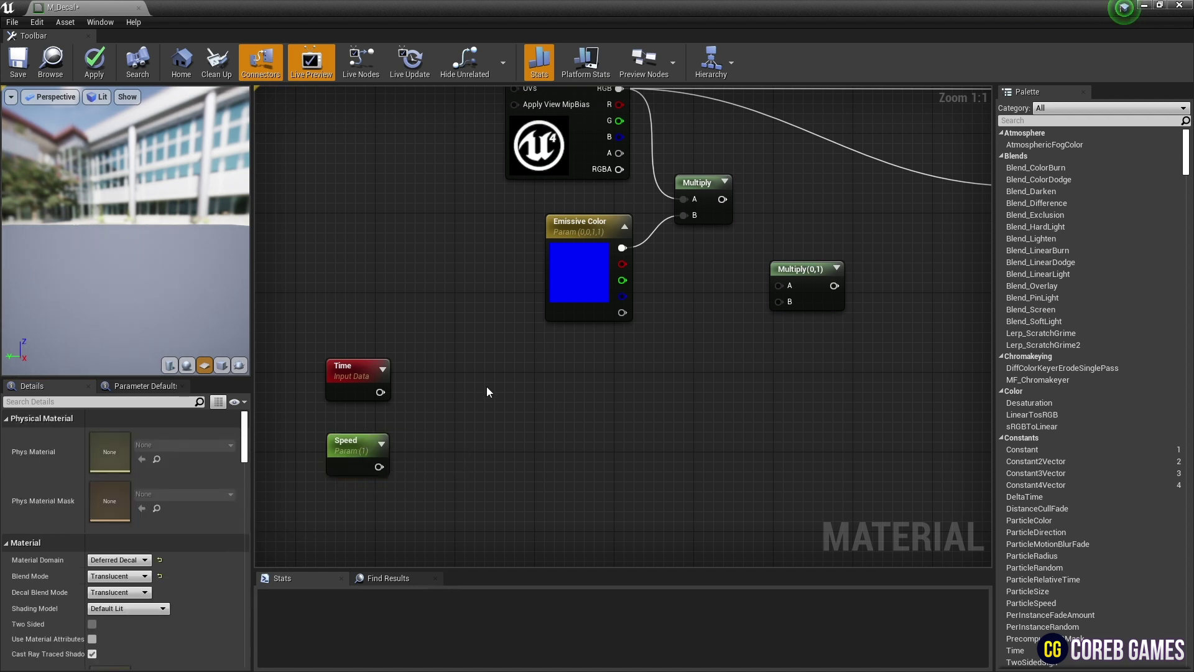
Step: Multiply Time by Speed, with Time into input A and Speed into B
click(444, 380)
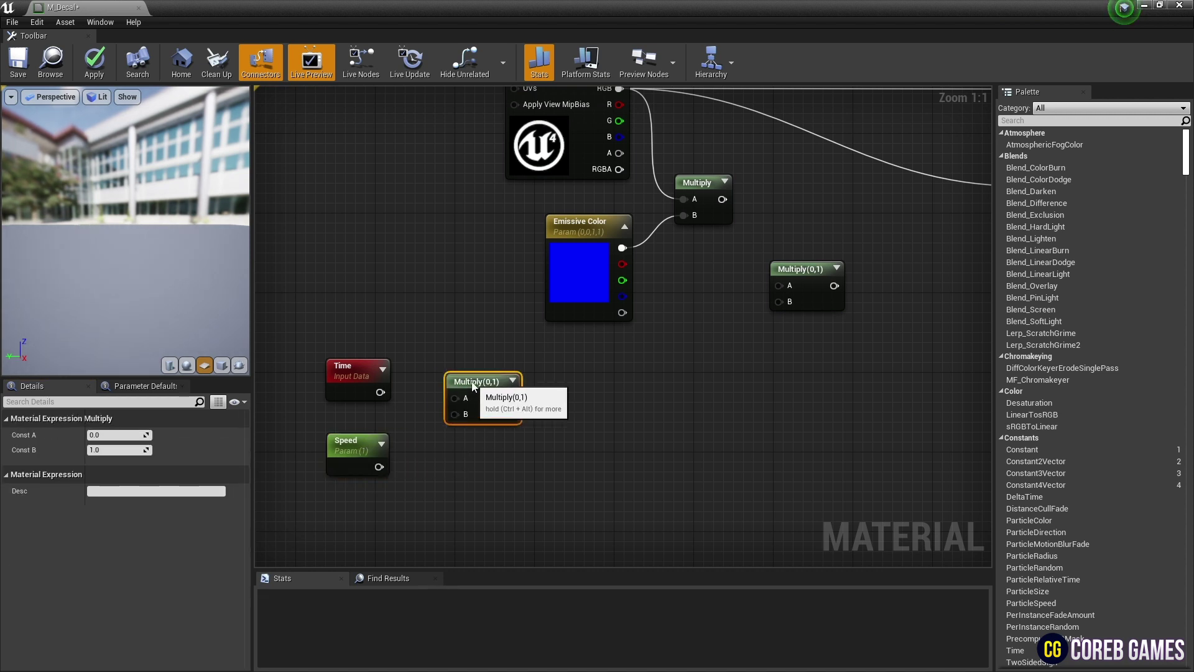
drag(471, 387, 471, 377)
drag(380, 392, 457, 388)
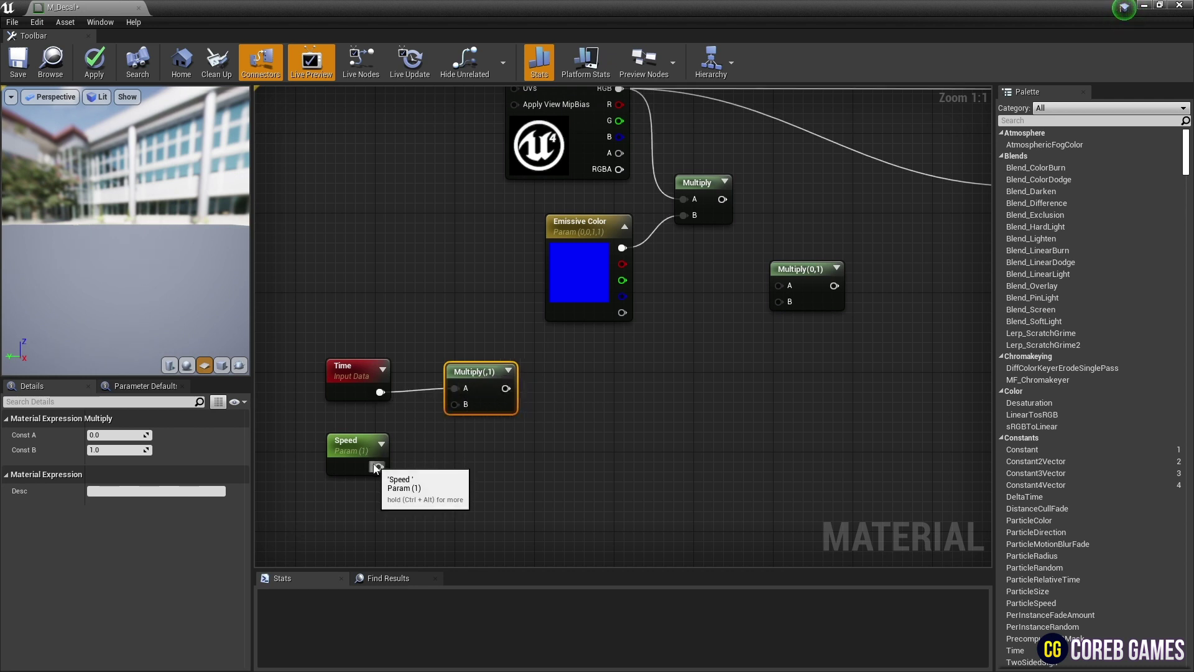
drag(378, 467, 455, 404)
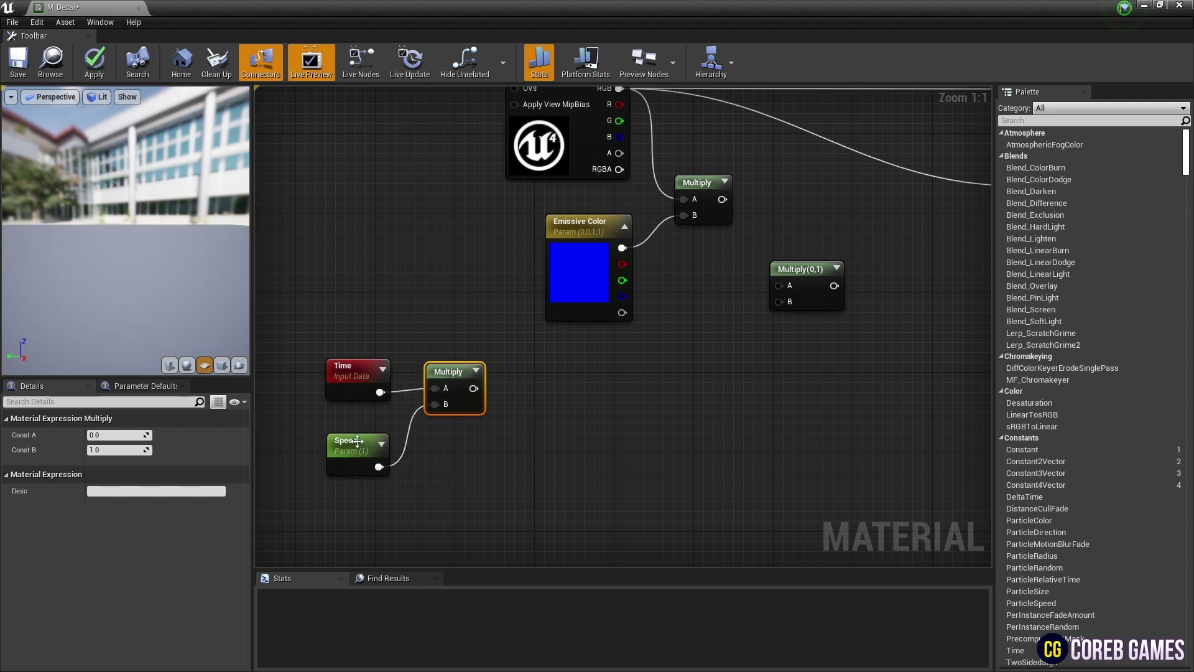
drag(352, 443, 351, 433)
click(450, 374)
click(571, 371)
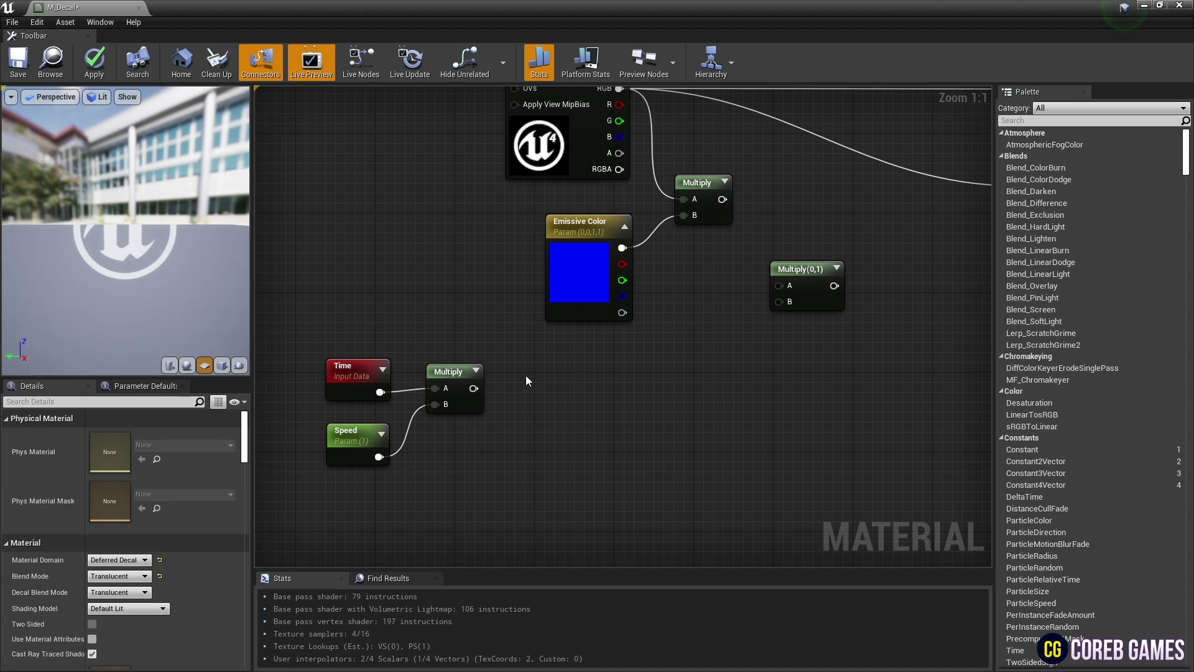
right_click(525, 377)
Step: Feed the Time × Speed product into a new Sine node and preview its output
text(sine)
key(Return)
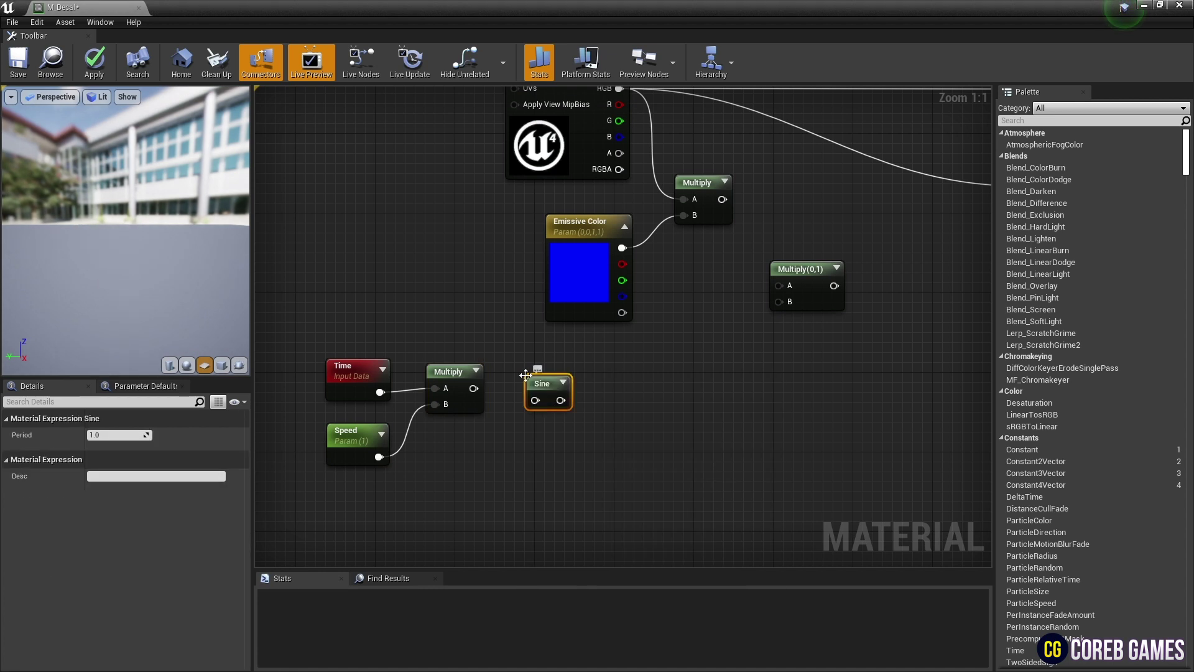
drag(483, 387, 525, 379)
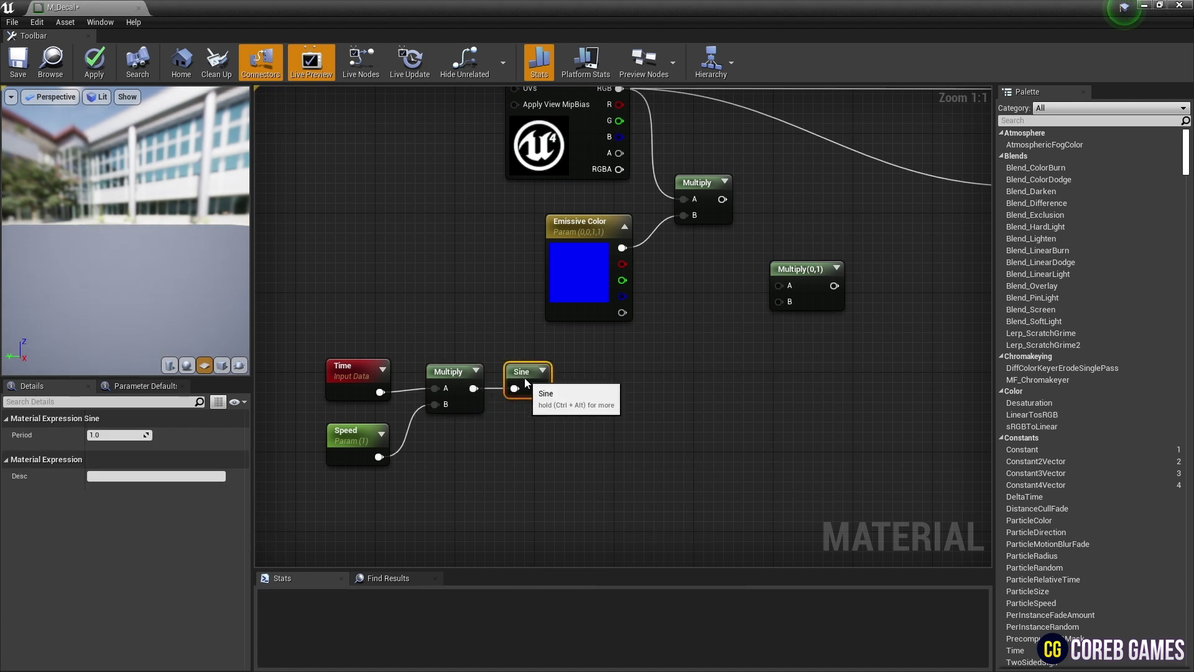
click(572, 412)
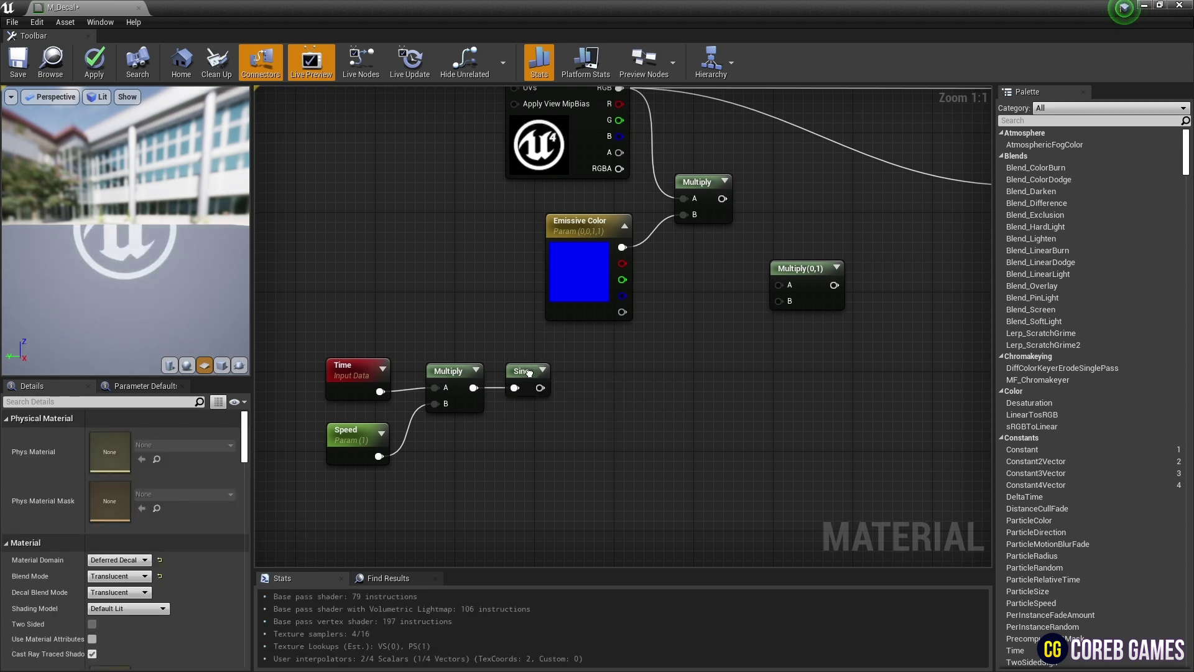
right_click(528, 372)
click(562, 419)
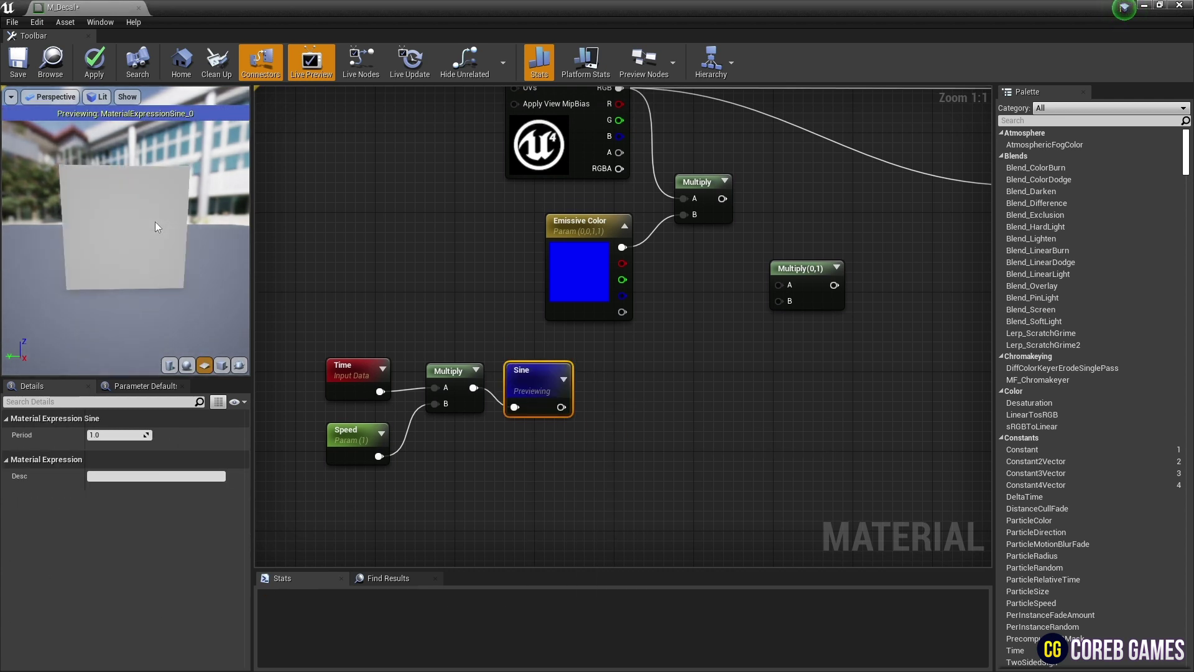
click(611, 390)
Step: Add 1 to the Sine output with an Add node, previewing it briefly
click(611, 381)
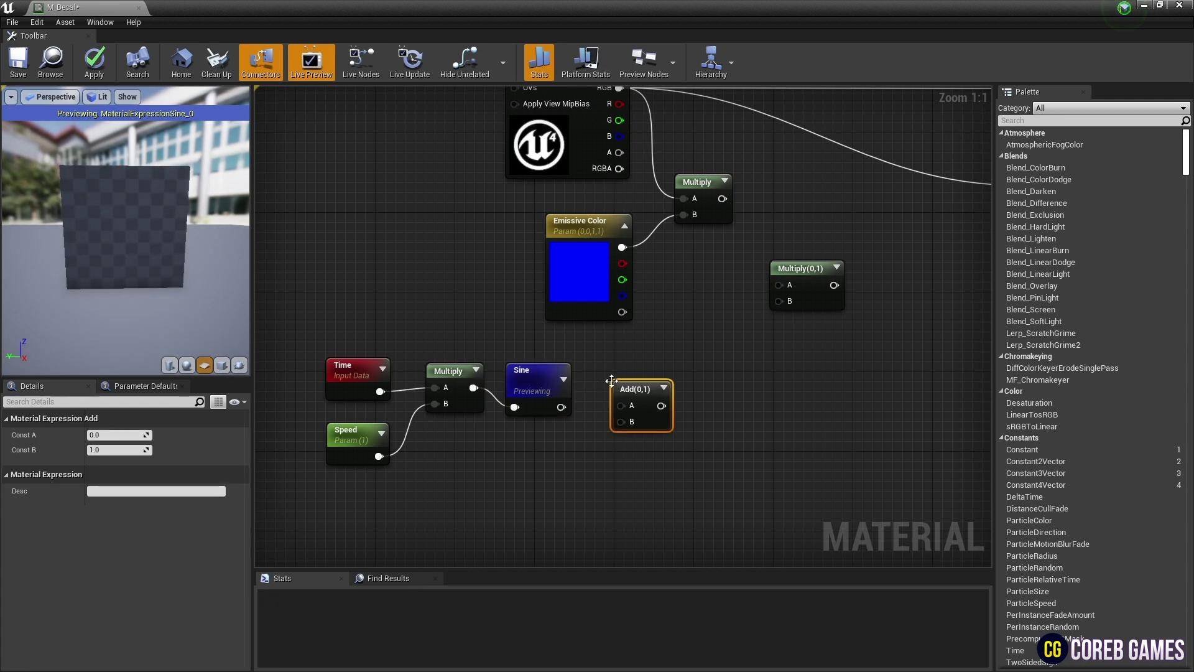
drag(561, 407, 622, 407)
right_click(632, 390)
click(666, 436)
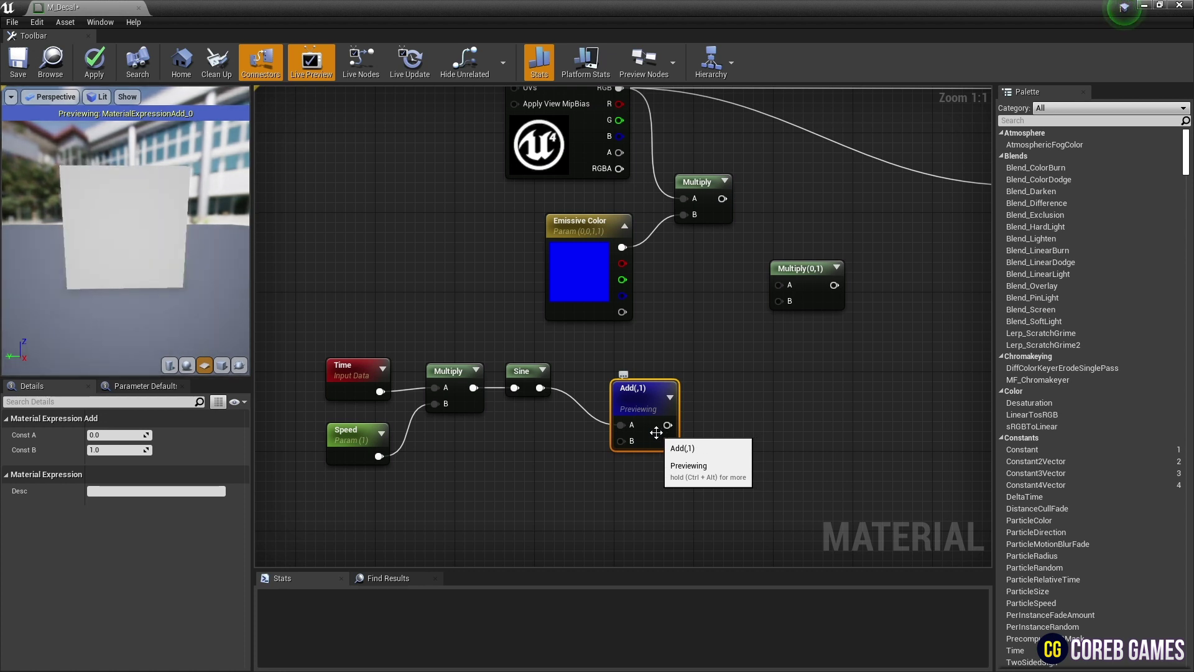
right_click(641, 390)
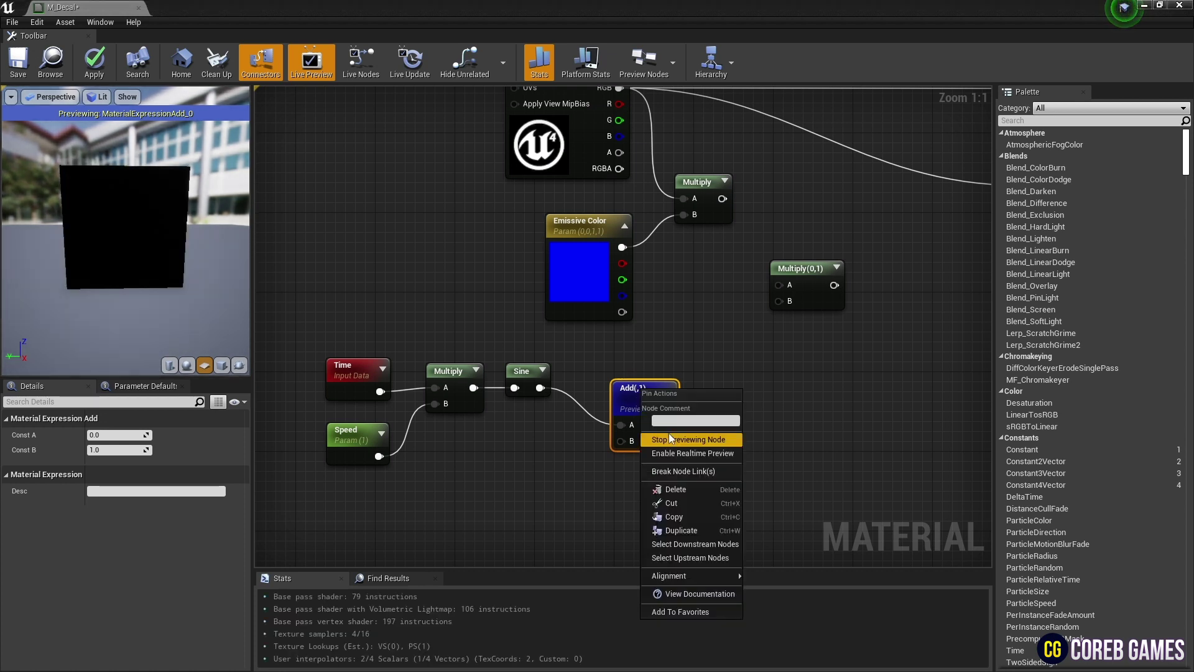
click(669, 434)
drag(647, 388, 600, 371)
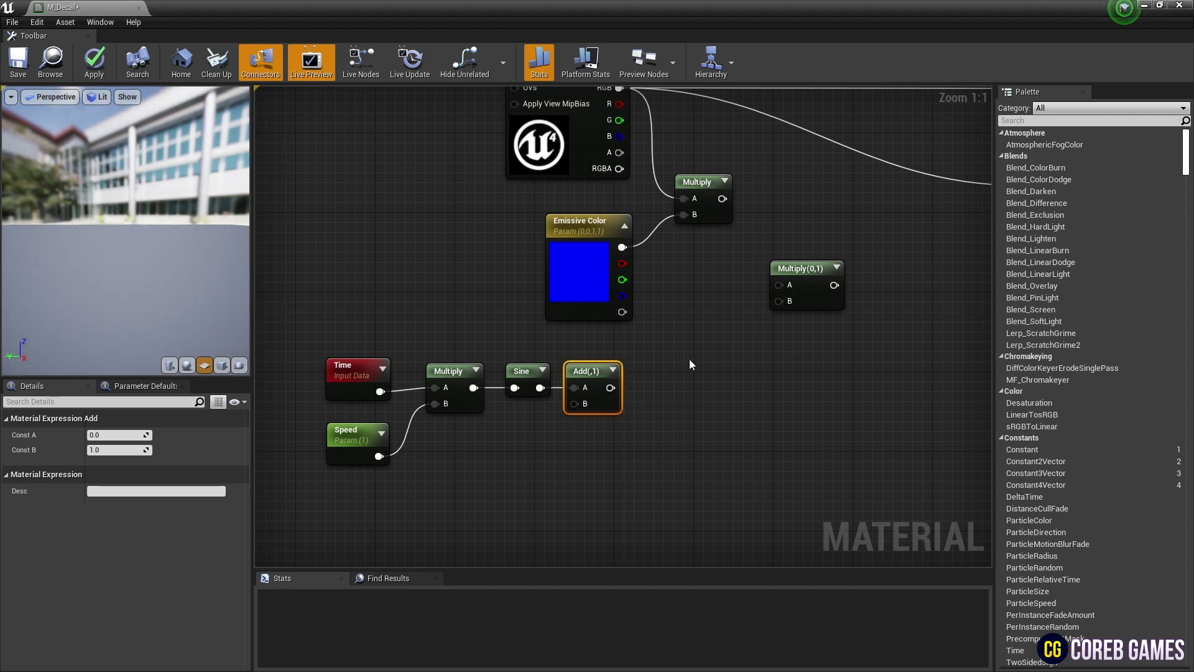
right_drag(689, 364, 581, 355)
Step: Multiply the Add result by 20 and briefly preview that node
click(562, 360)
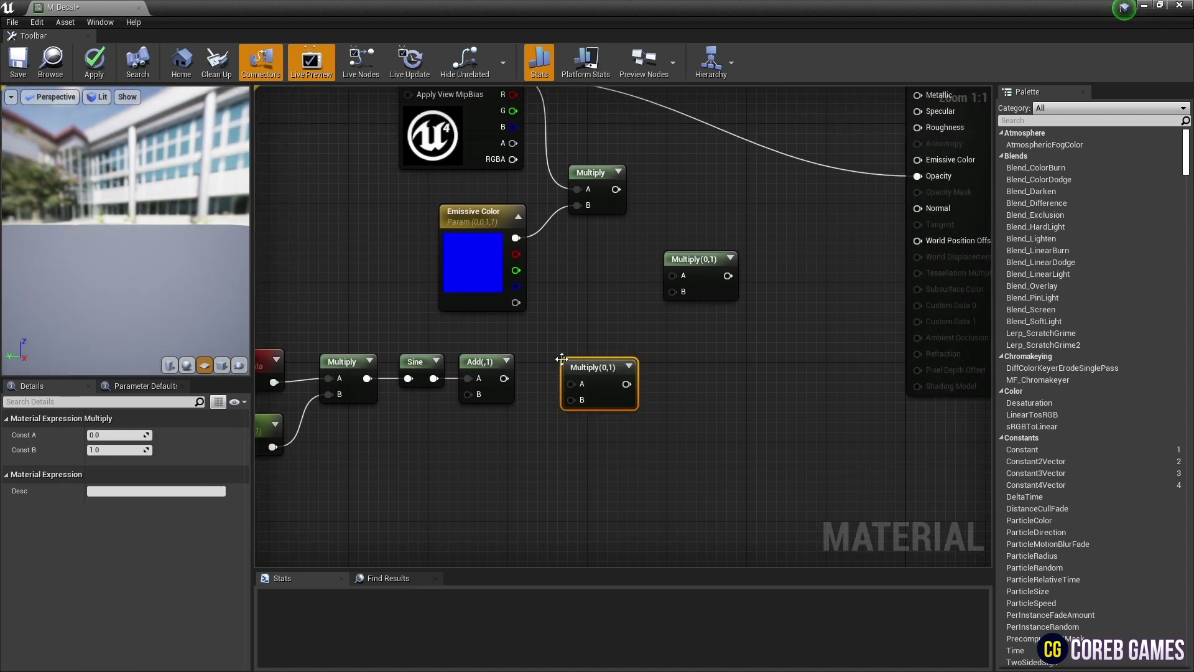
click(117, 450)
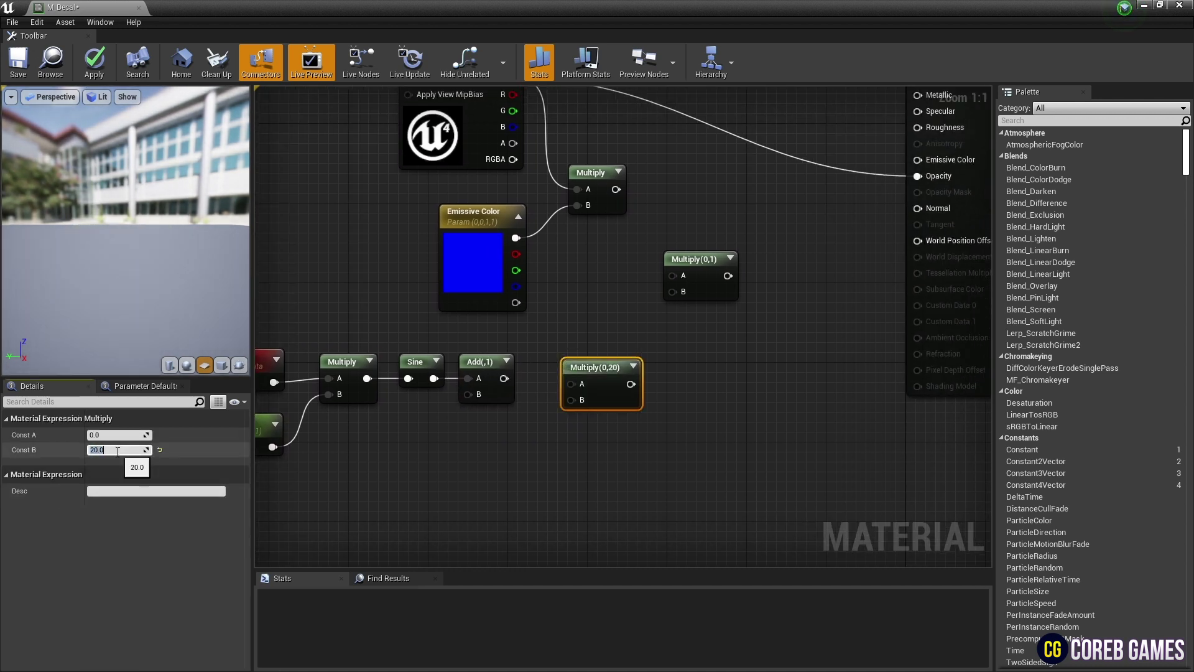
drag(504, 378, 574, 385)
right_click(570, 372)
click(605, 411)
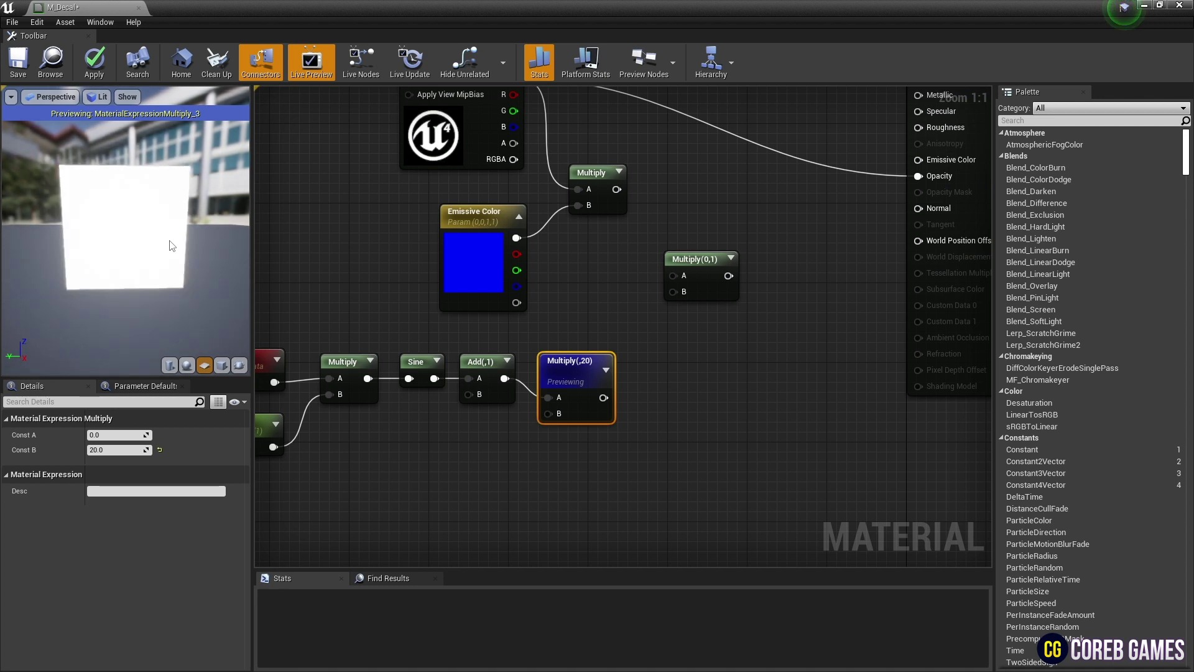
right_click(563, 360)
click(602, 408)
Step: Multiply the blue-tinted texture by the times-20 pulse in the final Multiply node
drag(697, 260, 701, 263)
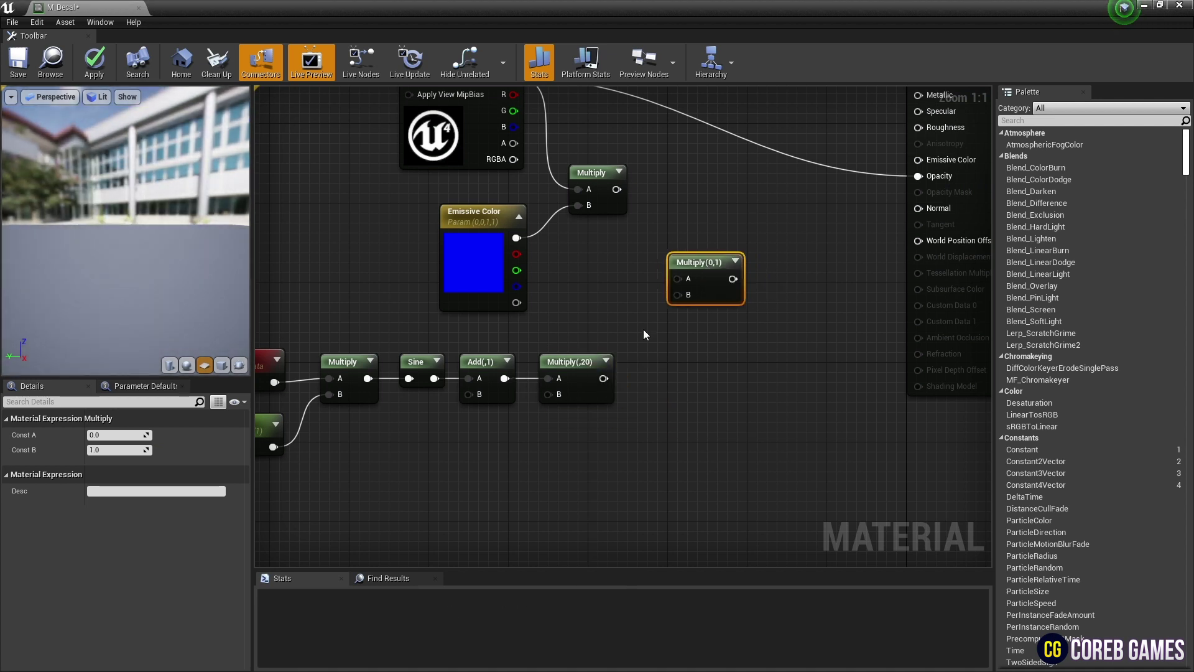
right_drag(644, 335, 627, 397)
drag(601, 251, 621, 285)
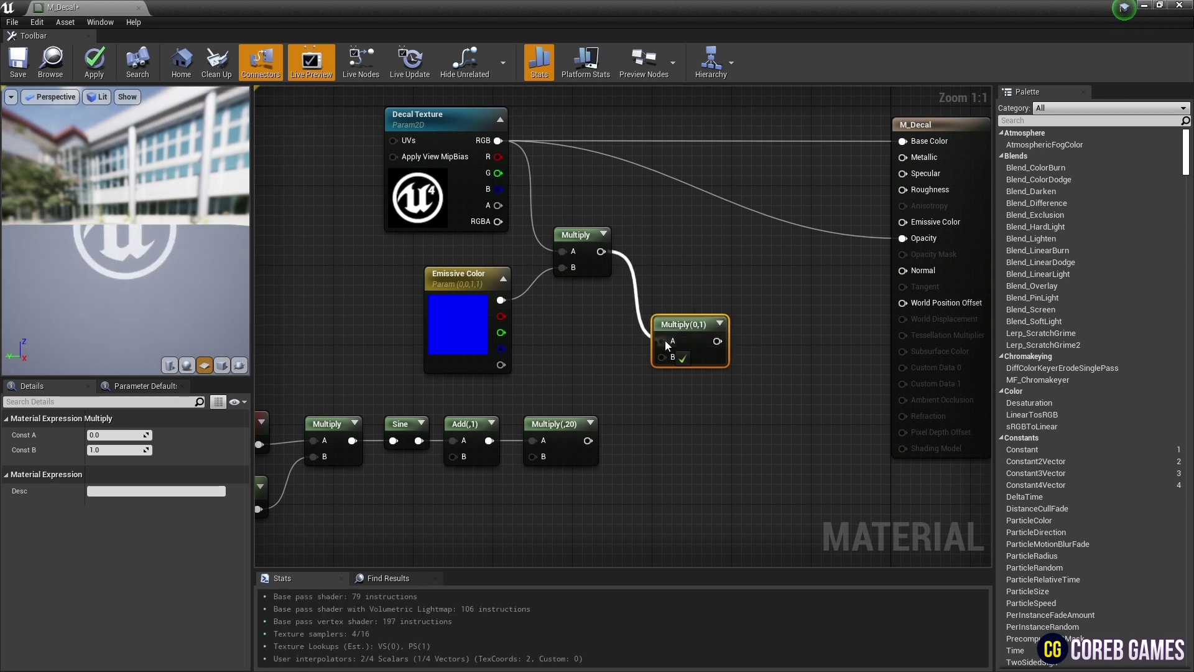
drag(666, 341, 666, 341)
drag(588, 440, 666, 357)
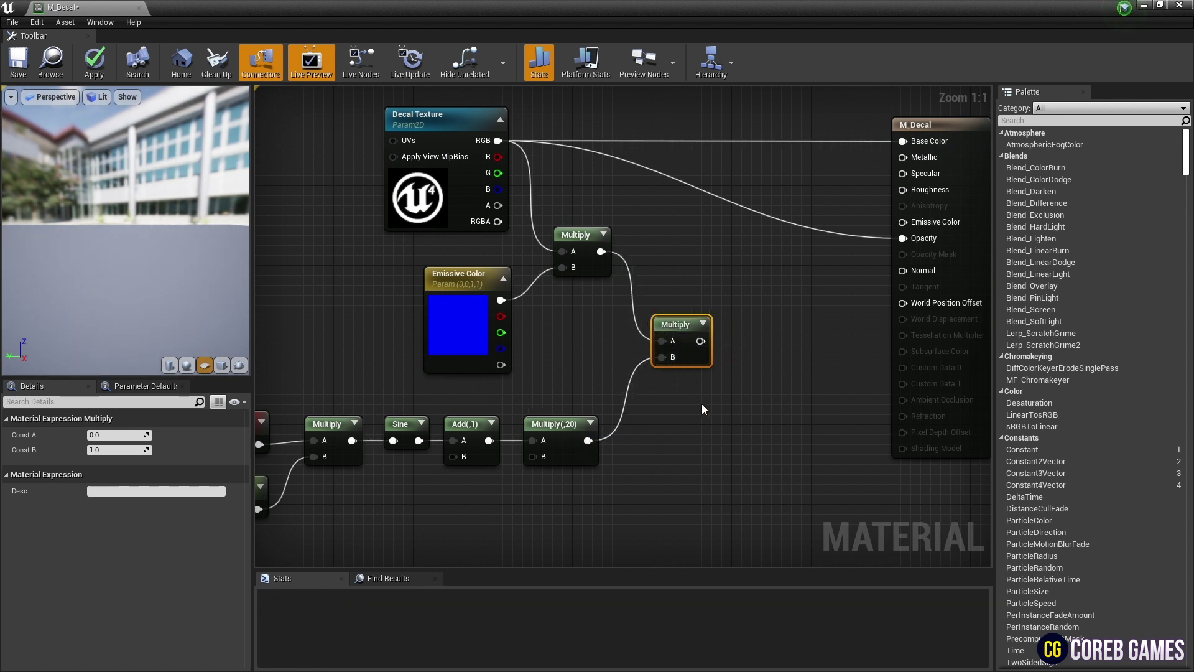
right_drag(701, 404, 574, 387)
Step: Preview the pulsing blue logo from the final Multiply, then stop previewing it
click(914, 199)
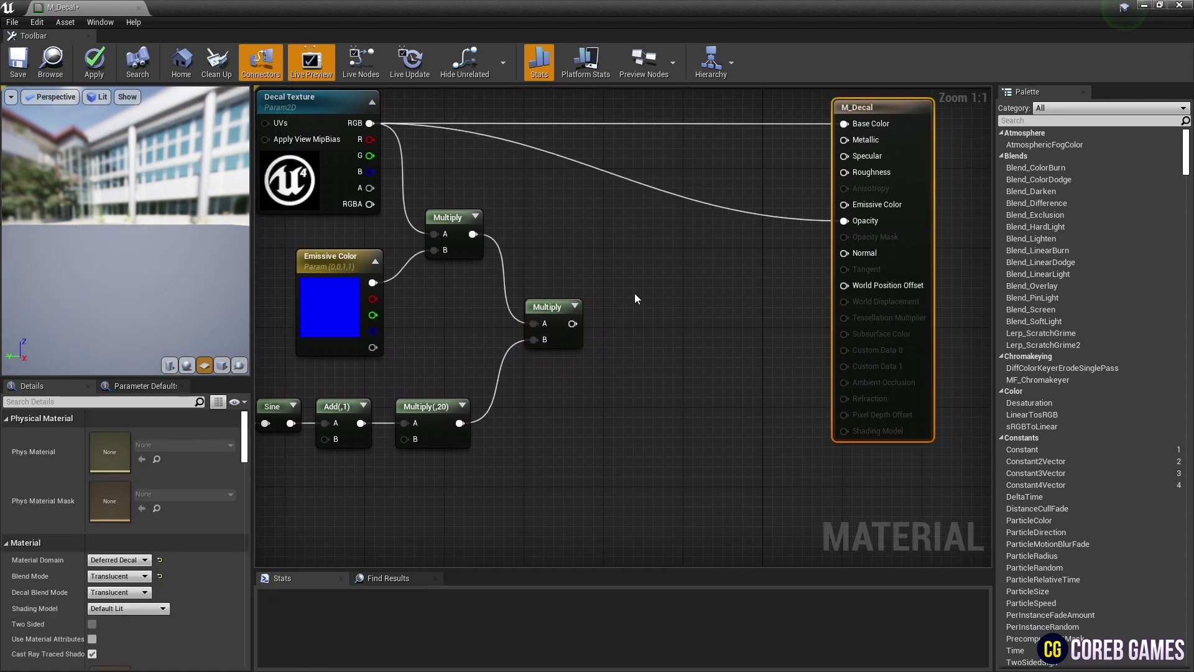
right_drag(632, 296, 691, 288)
right_click(607, 306)
click(641, 355)
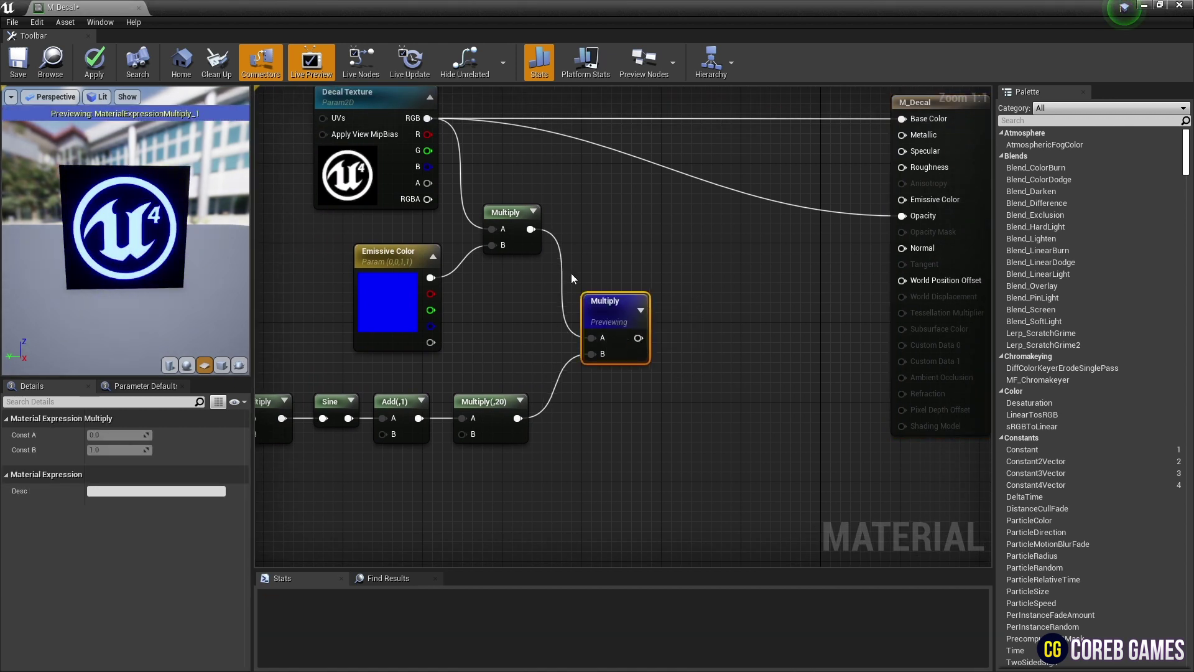
right_click(612, 303)
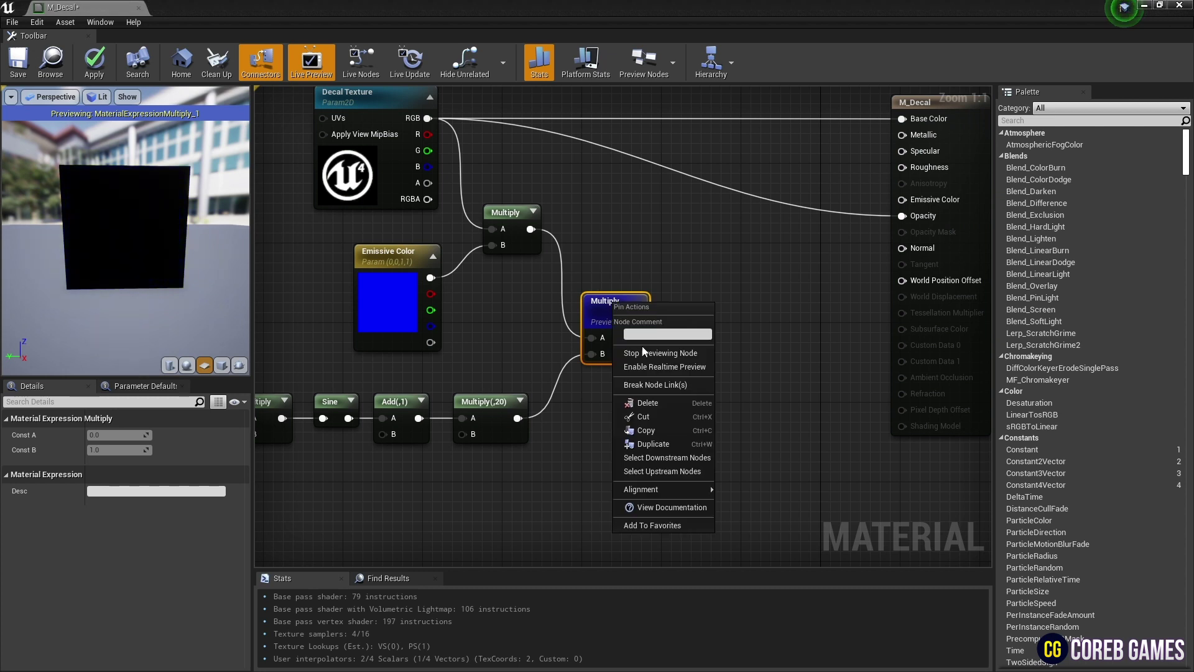
click(646, 352)
right_click(690, 292)
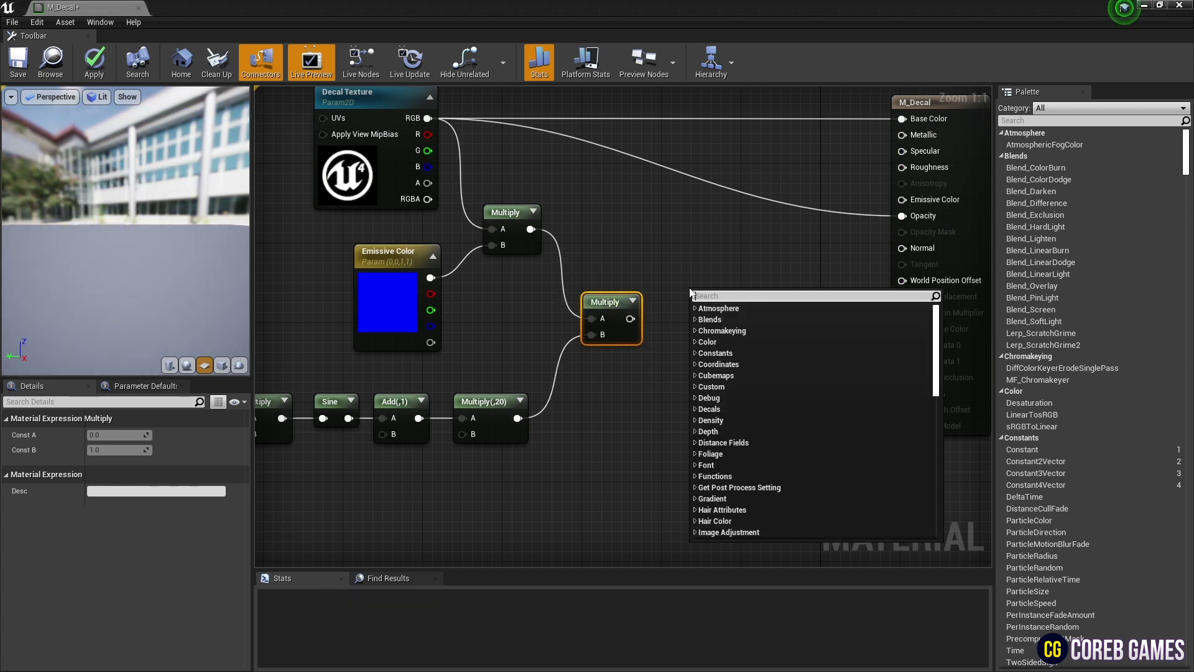
Step: Add a StaticSwitchParameter node named 'Emissive Color'
text(switch par)
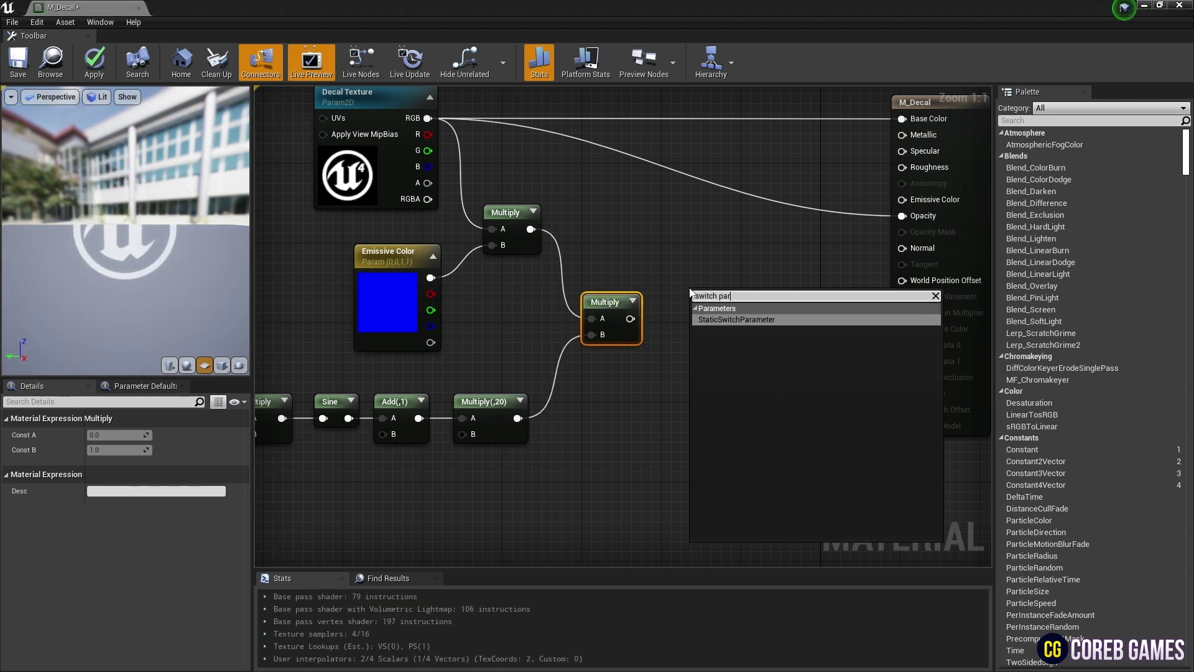
key(Return)
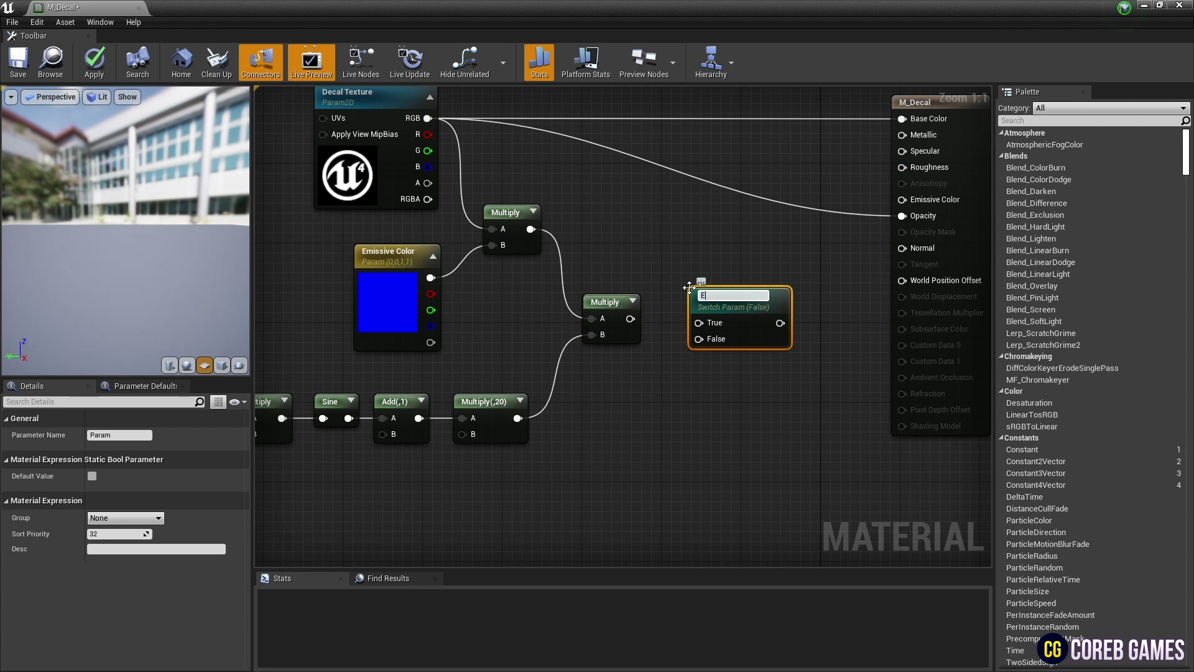
text(Emss)
key(BackSpace)
key(BackSpace)
text(is)
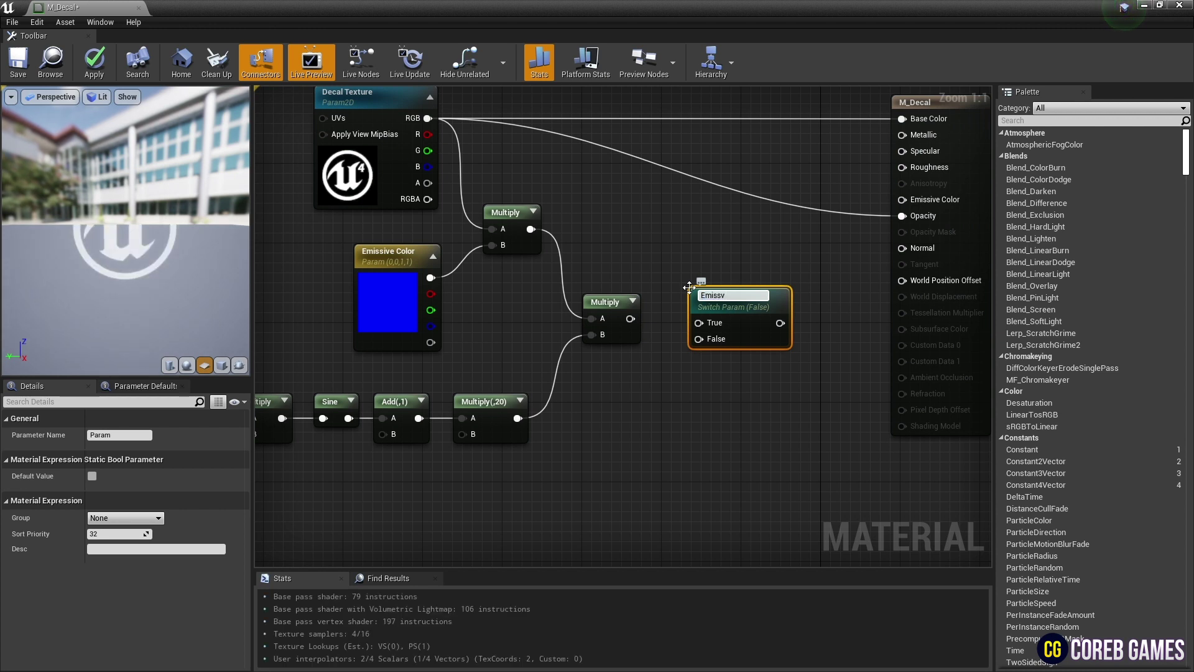
text(sive Color)
key(Return)
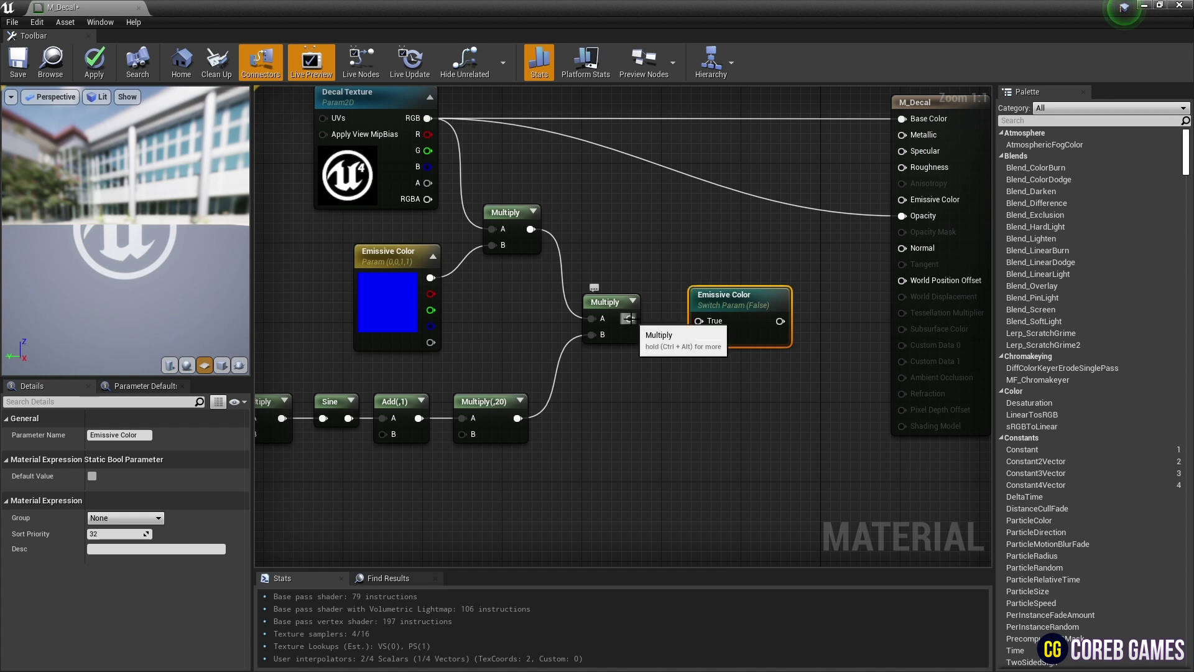
Step: Route Multiply to True, constant 0 to False, output to Emissive; default True, save
drag(629, 319, 736, 301)
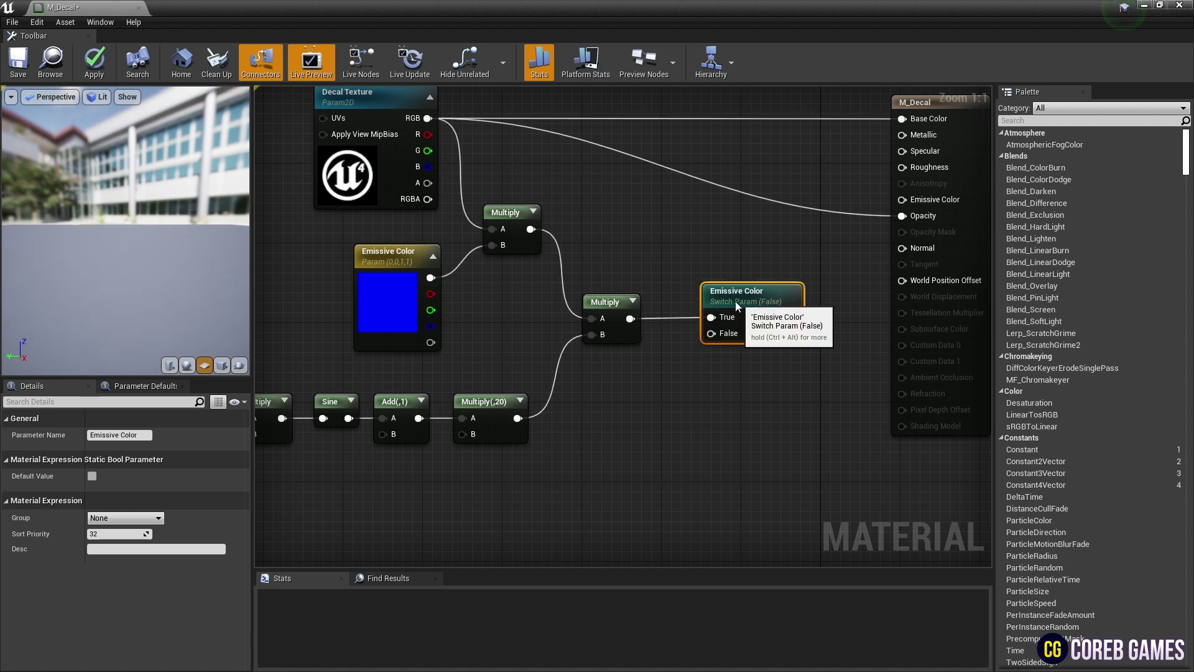
click(625, 371)
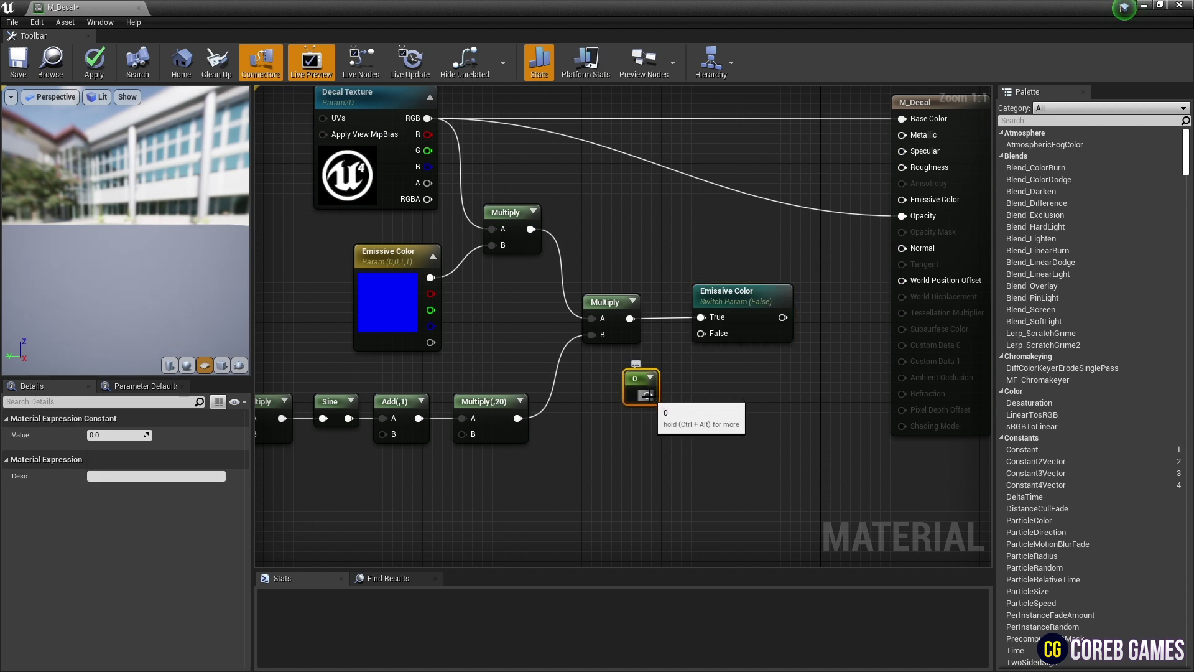
drag(647, 396, 712, 336)
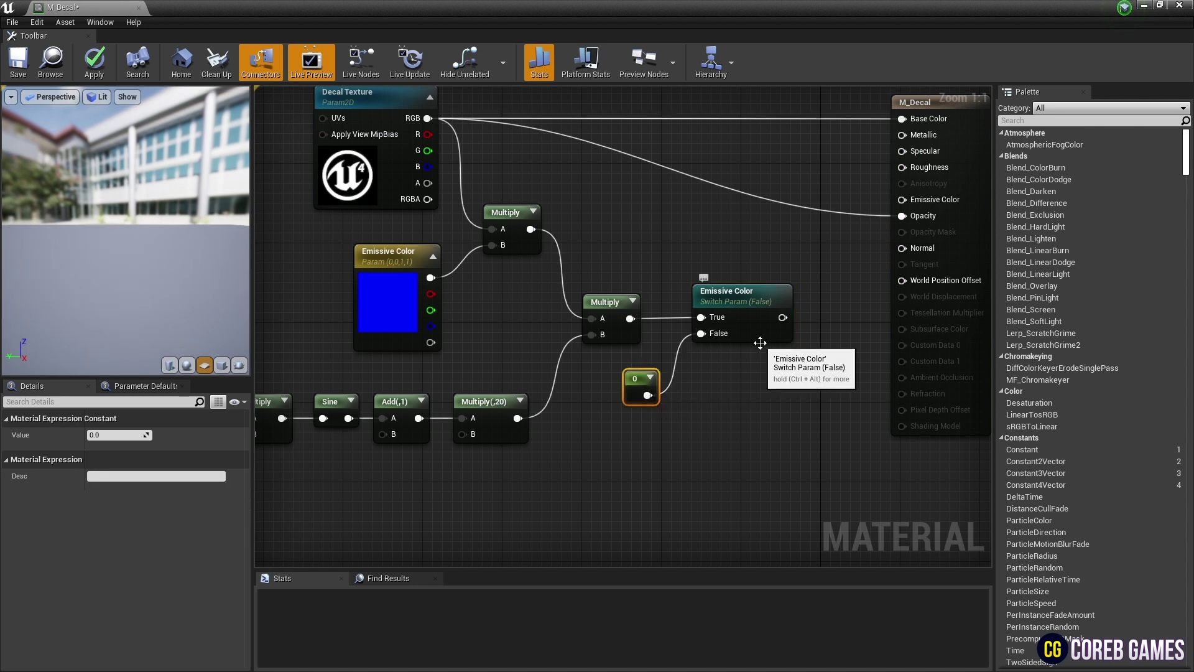
drag(783, 317, 904, 212)
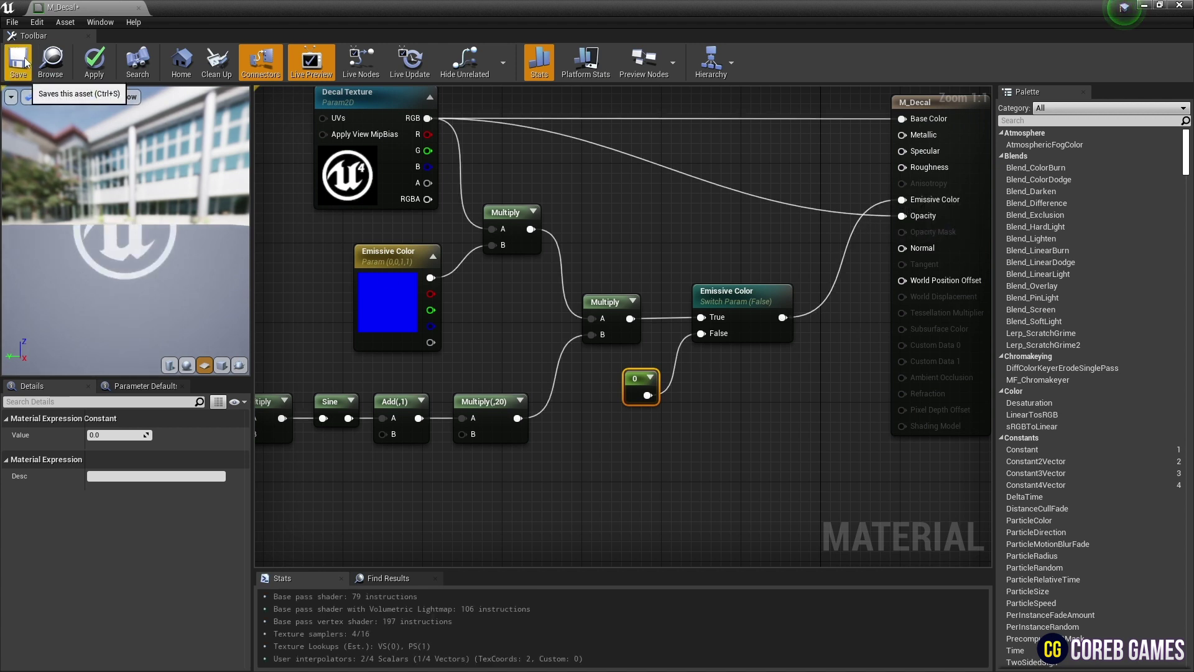
click(722, 295)
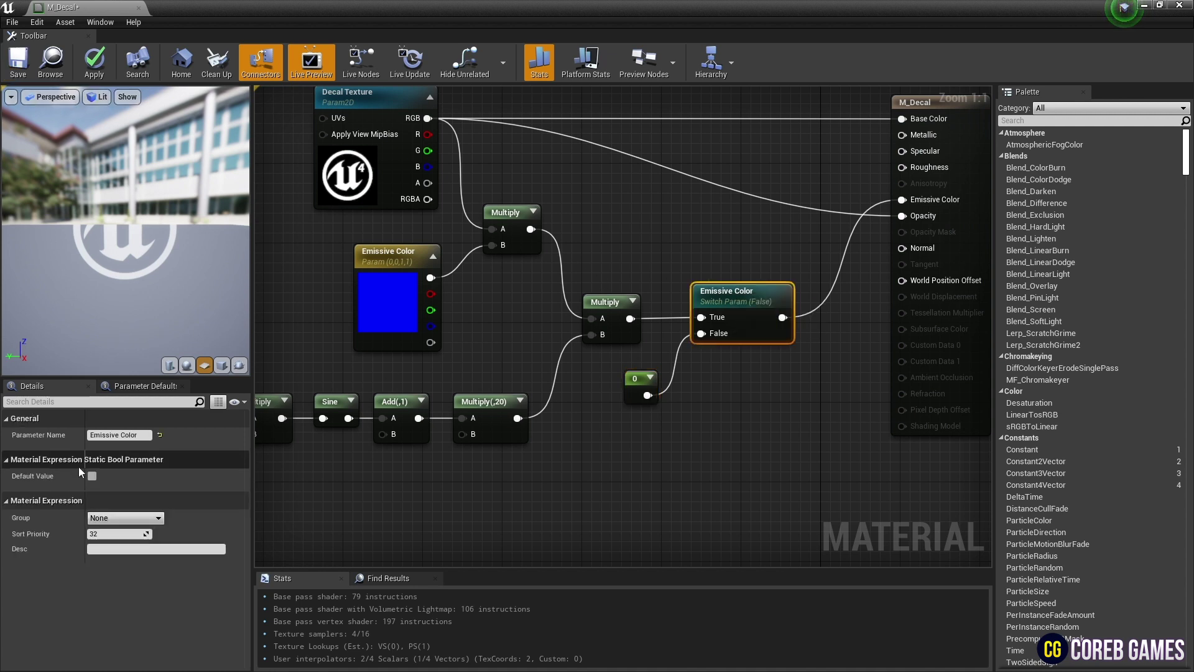
click(92, 476)
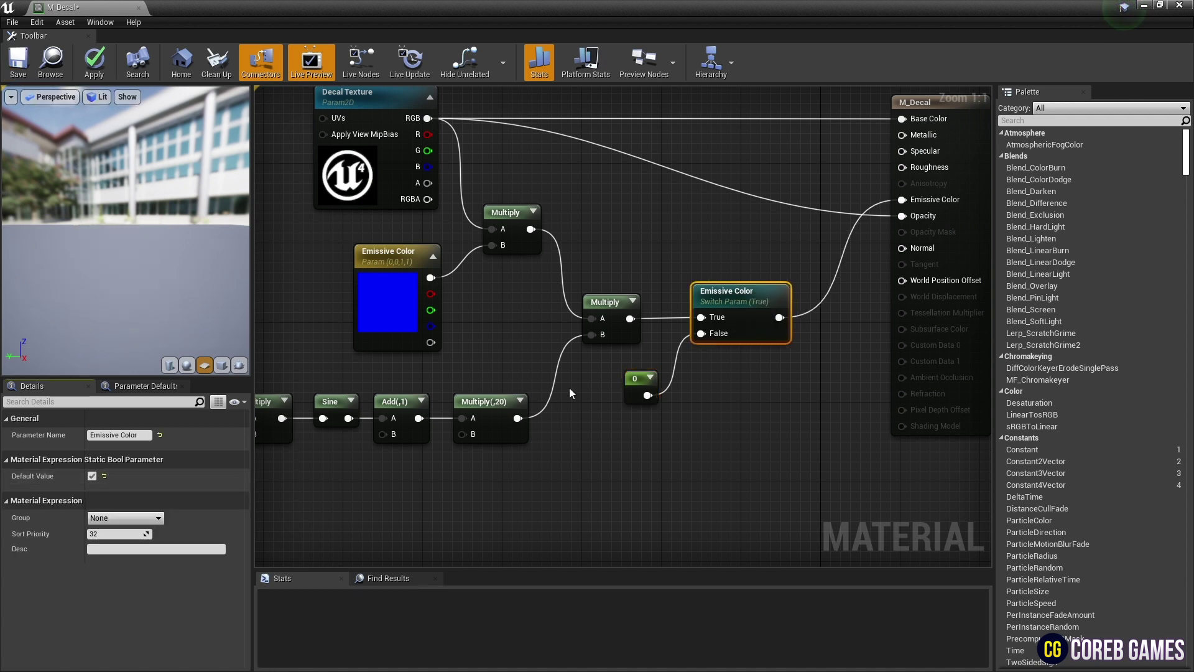
click(19, 62)
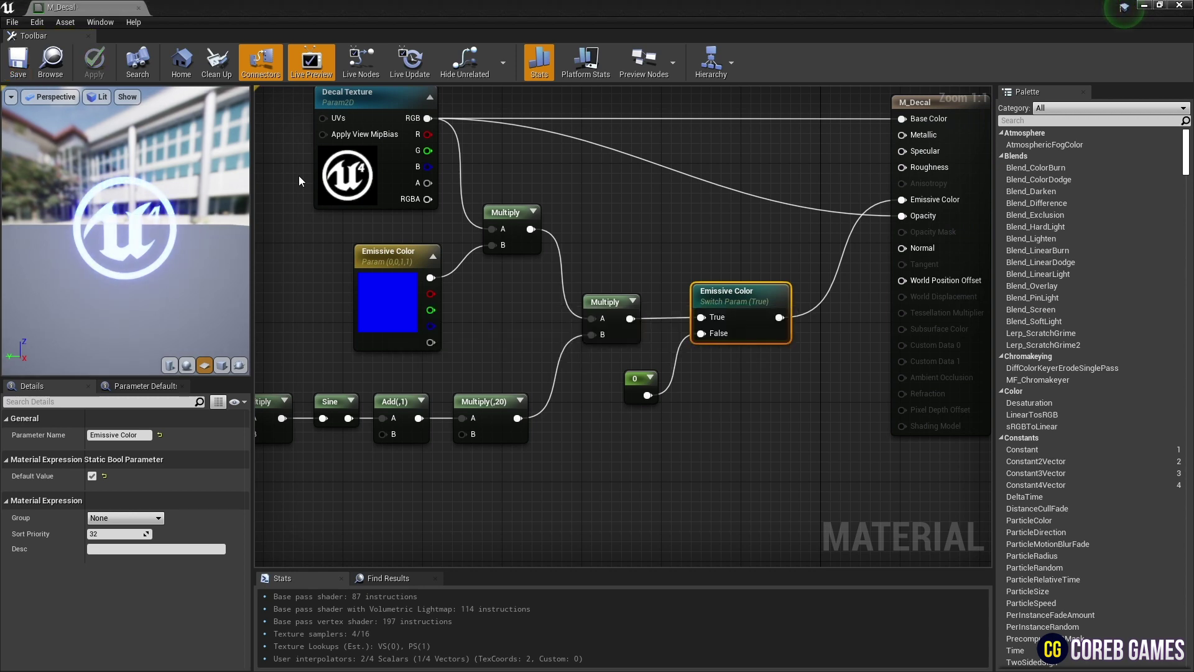
click(139, 11)
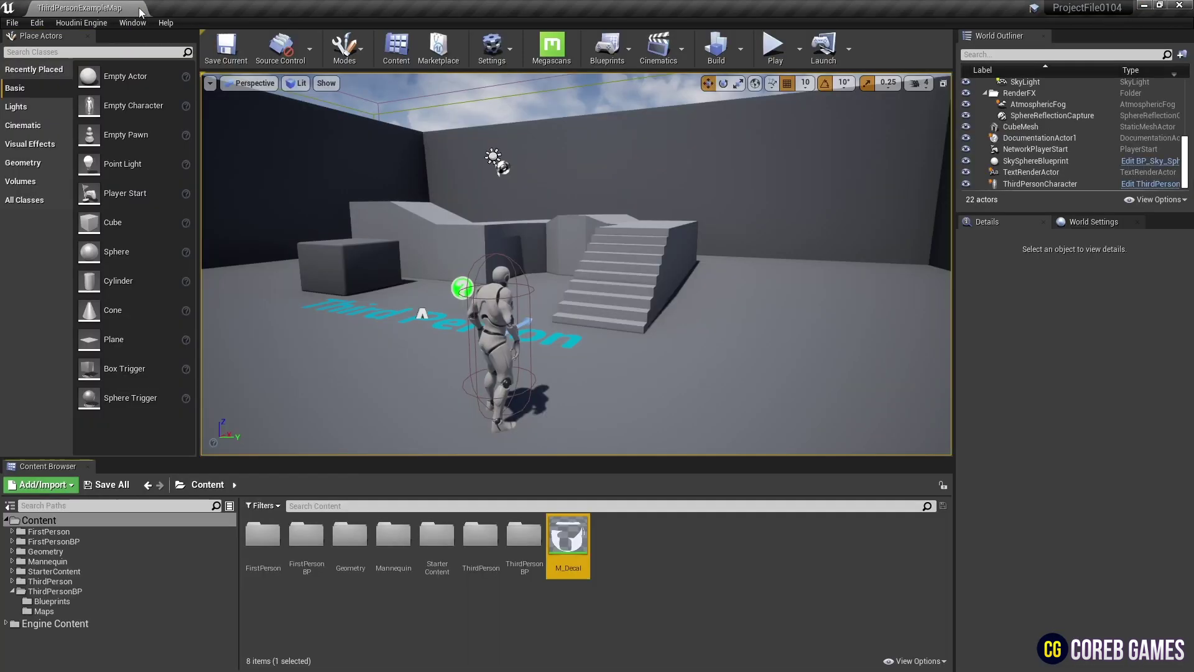
Step: Create M_Decal_Inst from M_Decal and drop it onto the dark wall as a decal
drag(419, 312, 456, 256)
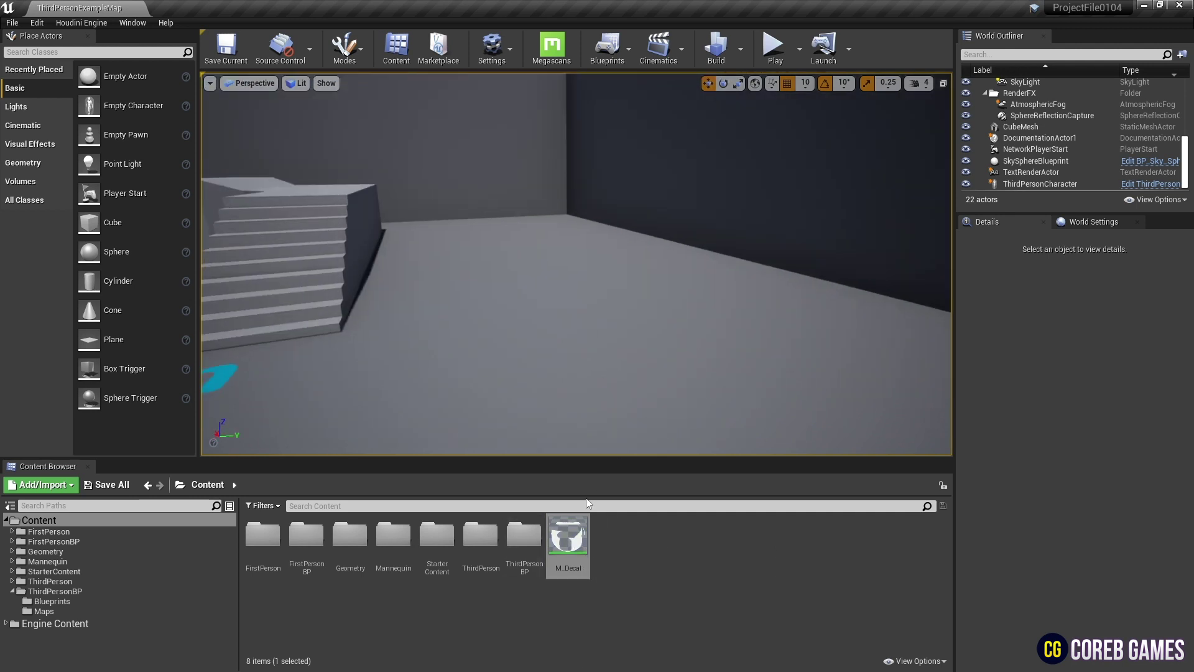
right_click(567, 537)
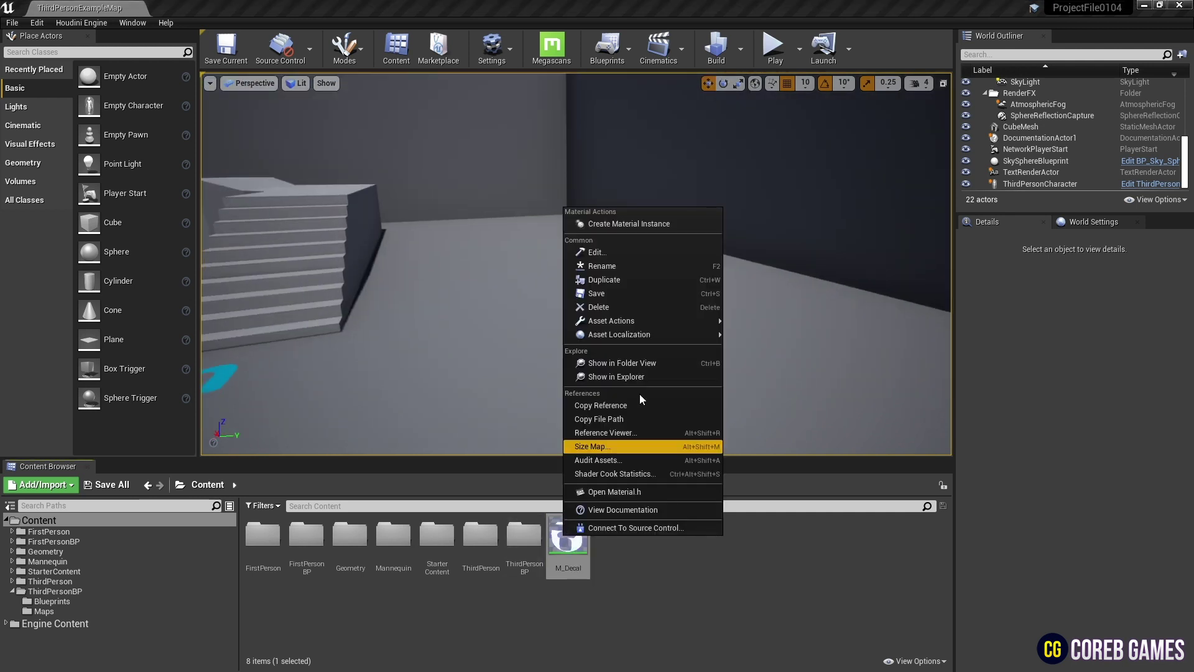
click(685, 225)
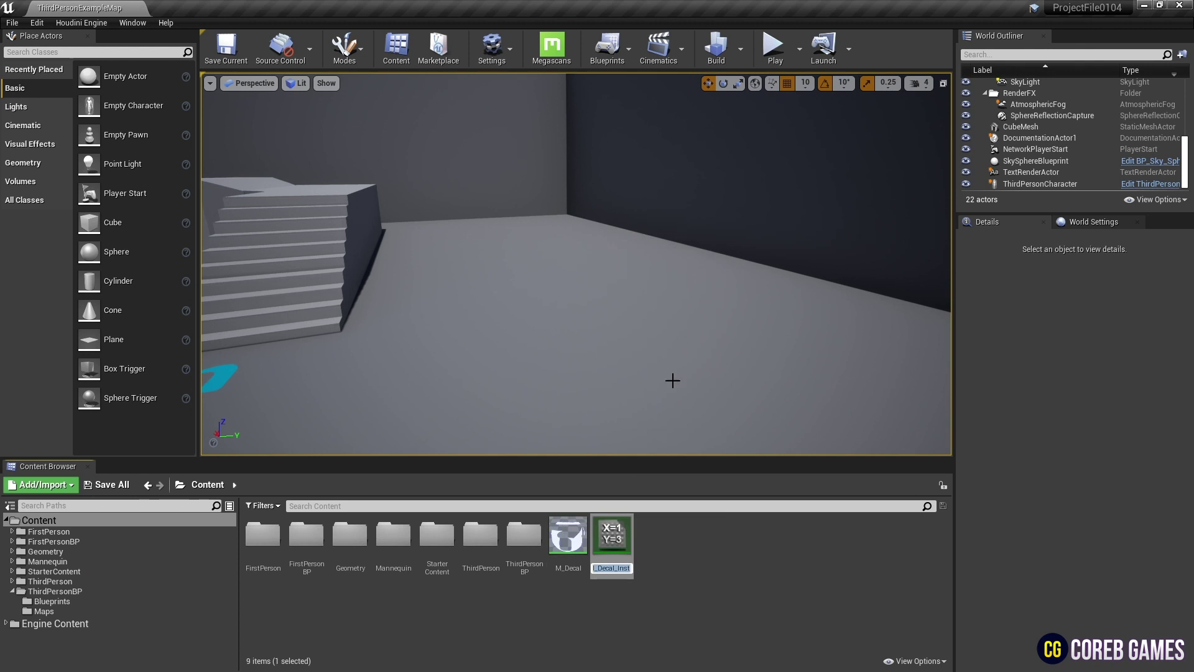
right_drag(376, 333, 376, 333)
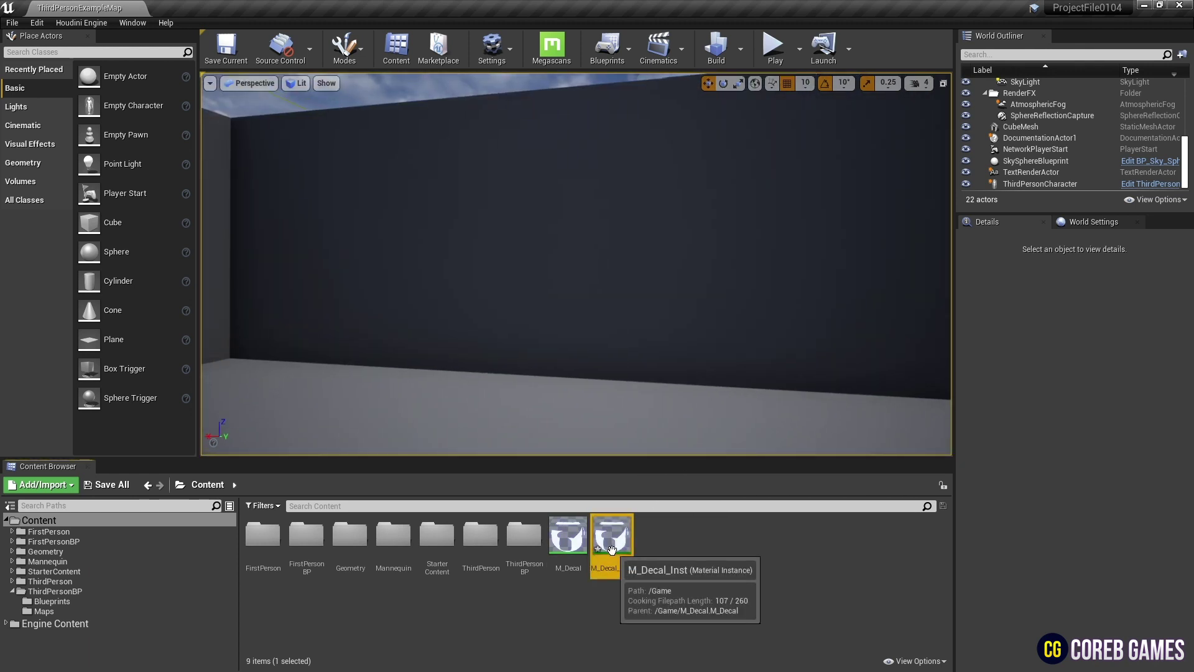
drag(612, 536, 651, 345)
drag(646, 269, 647, 270)
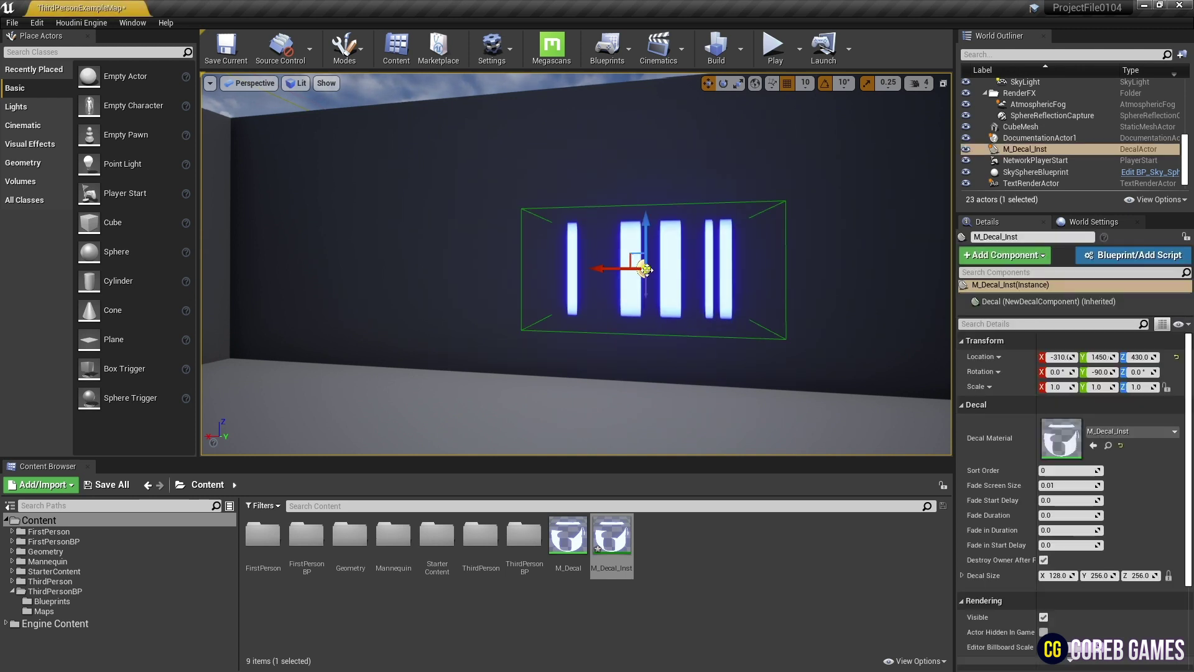
Step: Rotate the decal until the UE4 logo reads upright and move it higher up the wall
click(723, 83)
drag(716, 249, 714, 273)
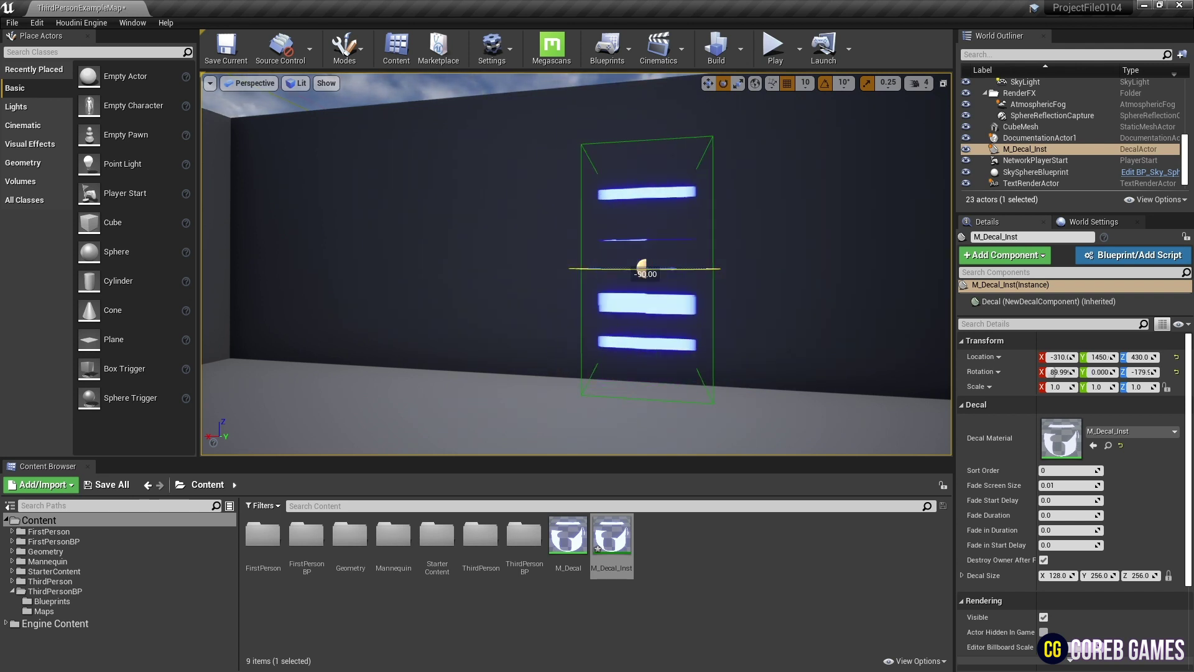
drag(642, 269, 728, 272)
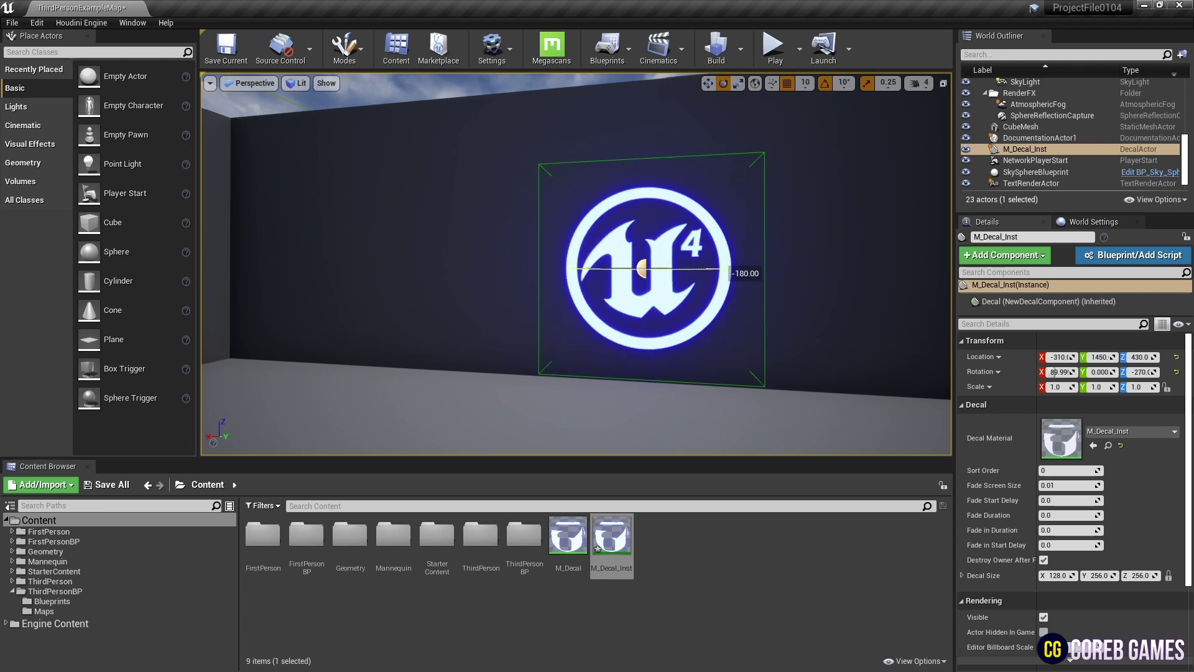
key(f)
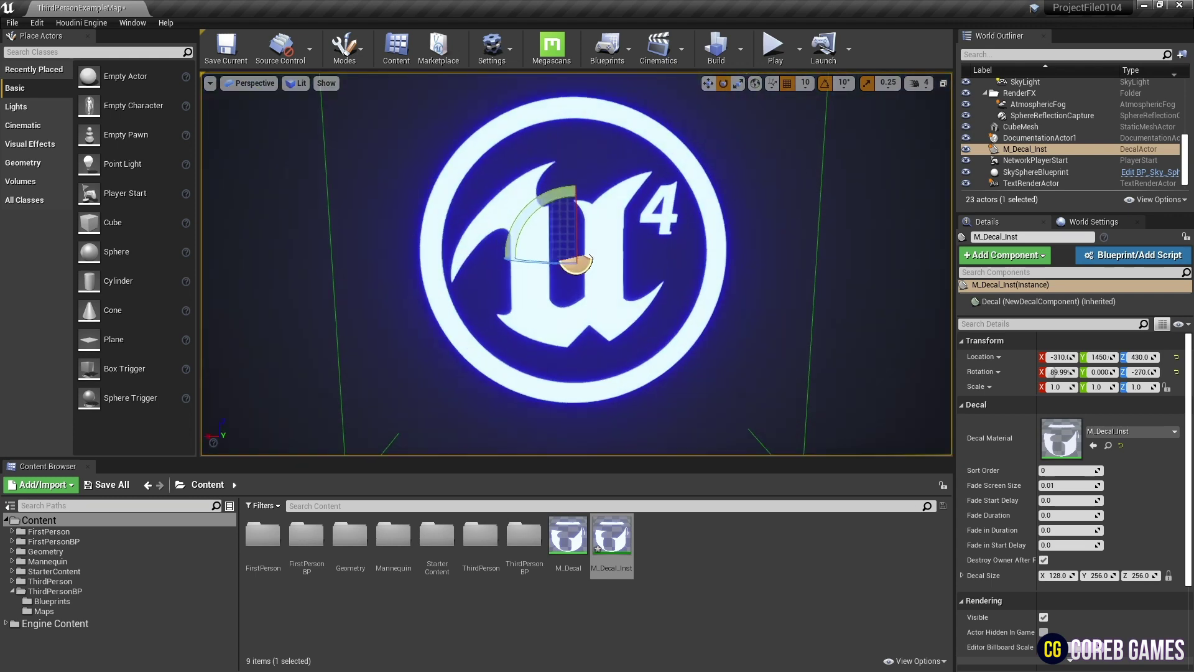
scroll(576, 264, down, 3)
key(w)
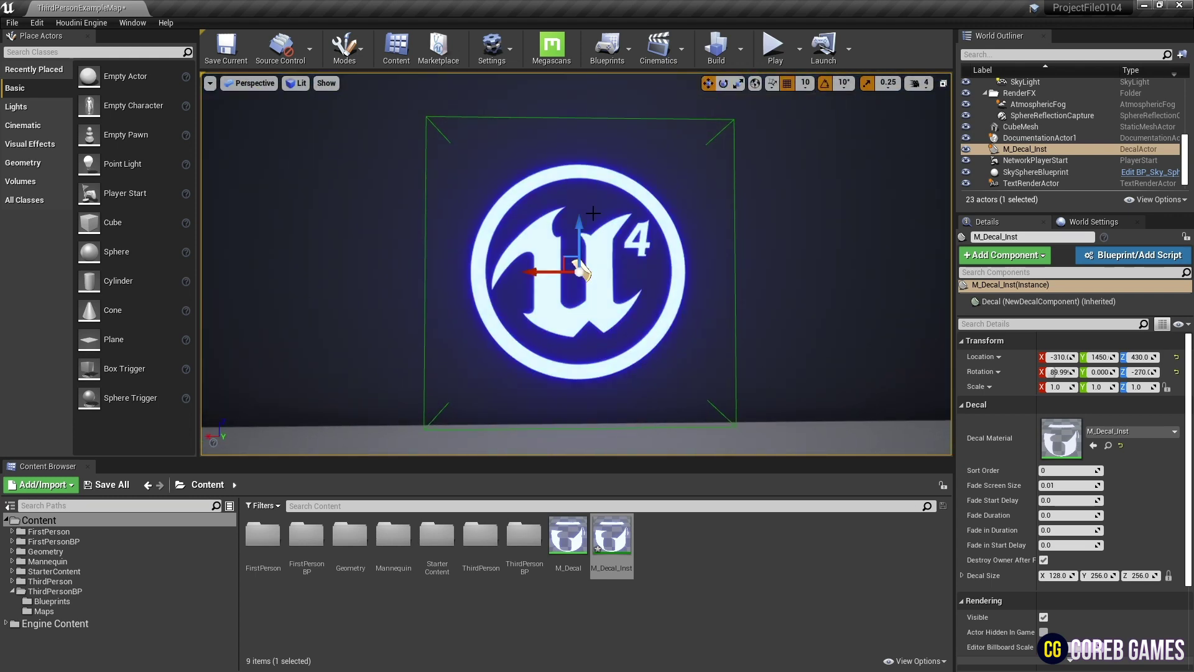
drag(581, 271, 587, 222)
click(588, 221)
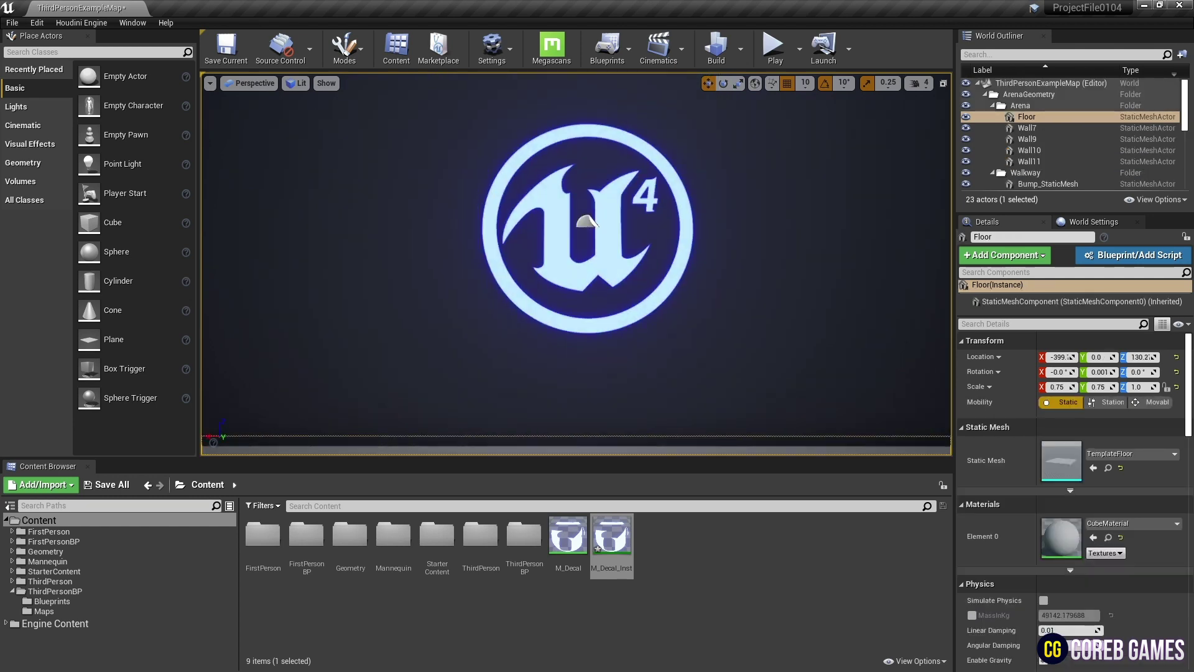
Step: Open M_Decal_Inst in a floating window and override Speed, Emissive Color and Decal Texture
double_click(608, 552)
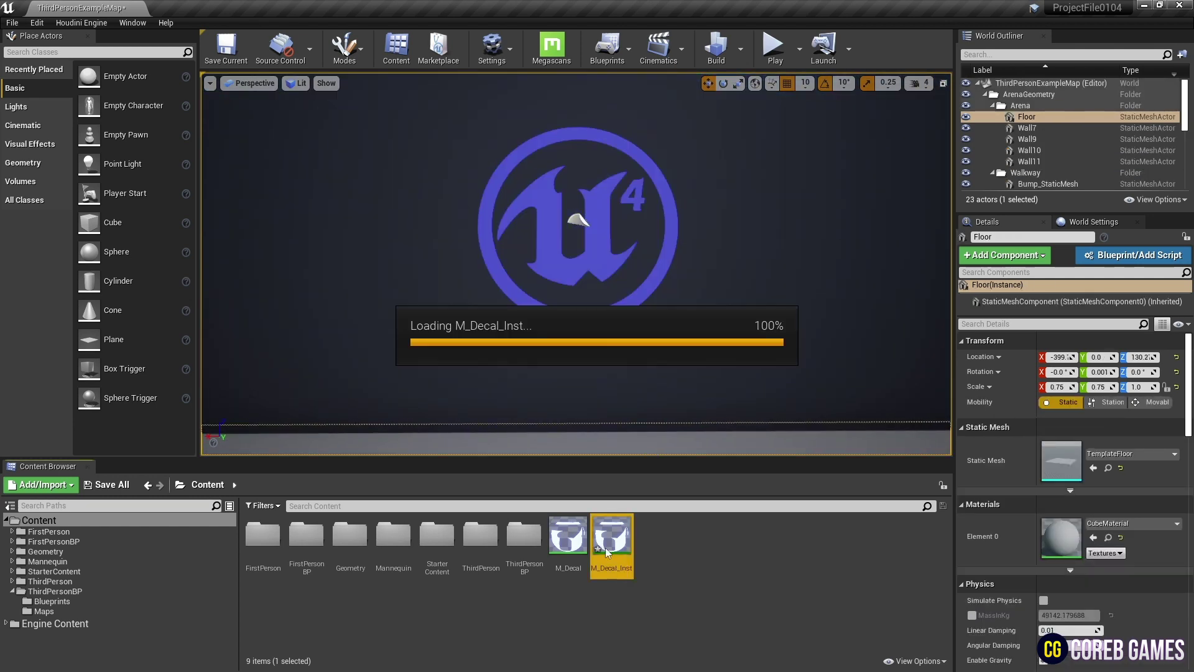
drag(662, 7, 399, 378)
click(323, 515)
click(323, 545)
click(322, 590)
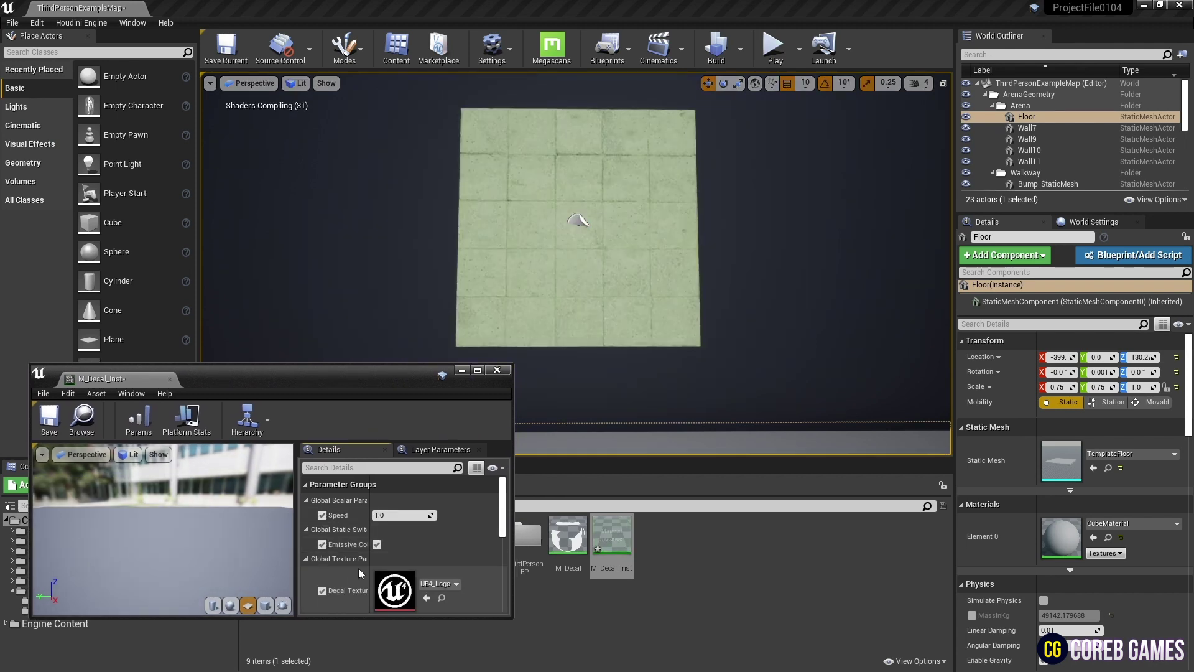
Step: Test the Emissive Color switch by turning it off, then back on
scroll(412, 524, down, 1)
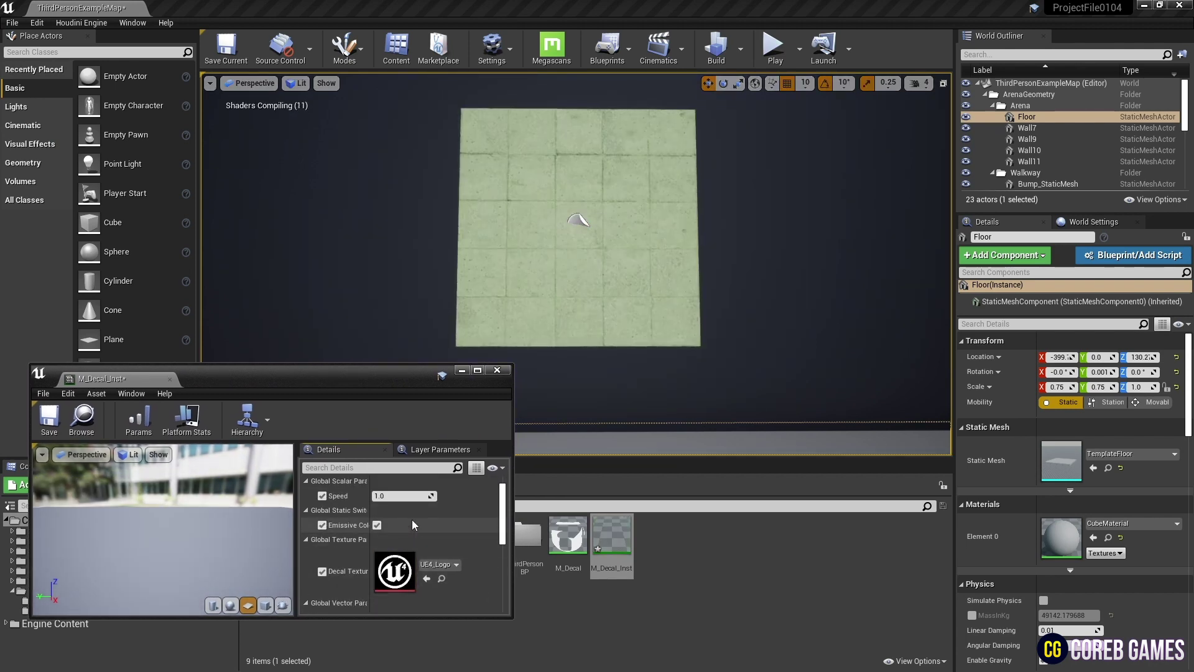
click(377, 525)
scroll(411, 541, down, 1)
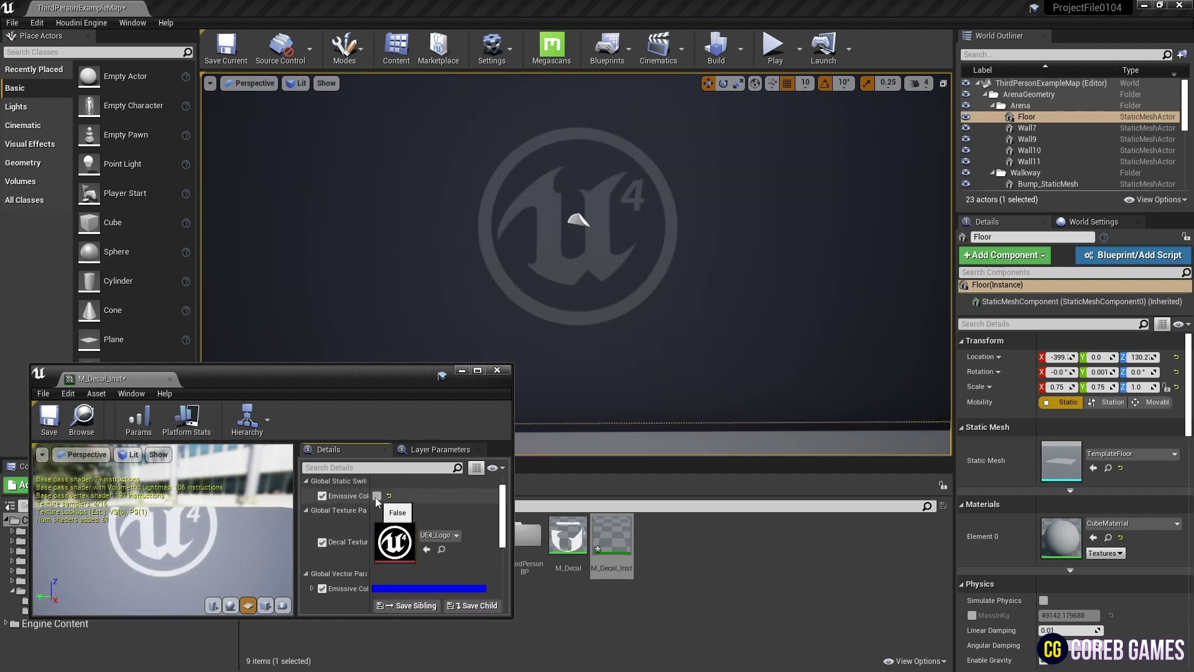
click(377, 496)
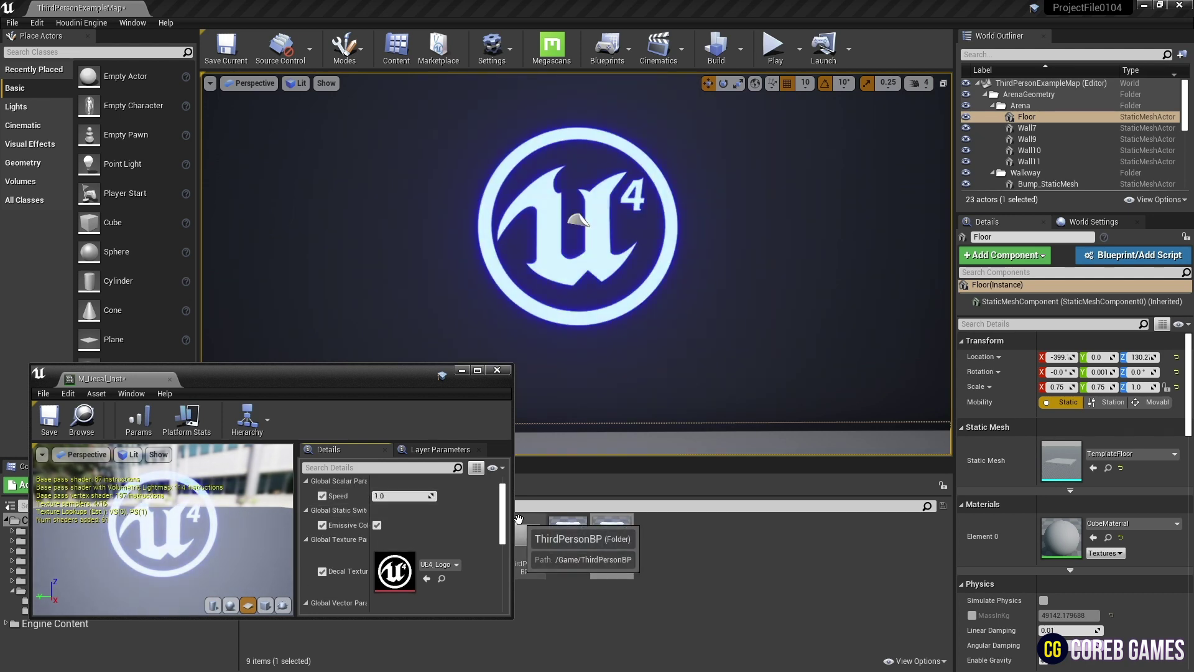